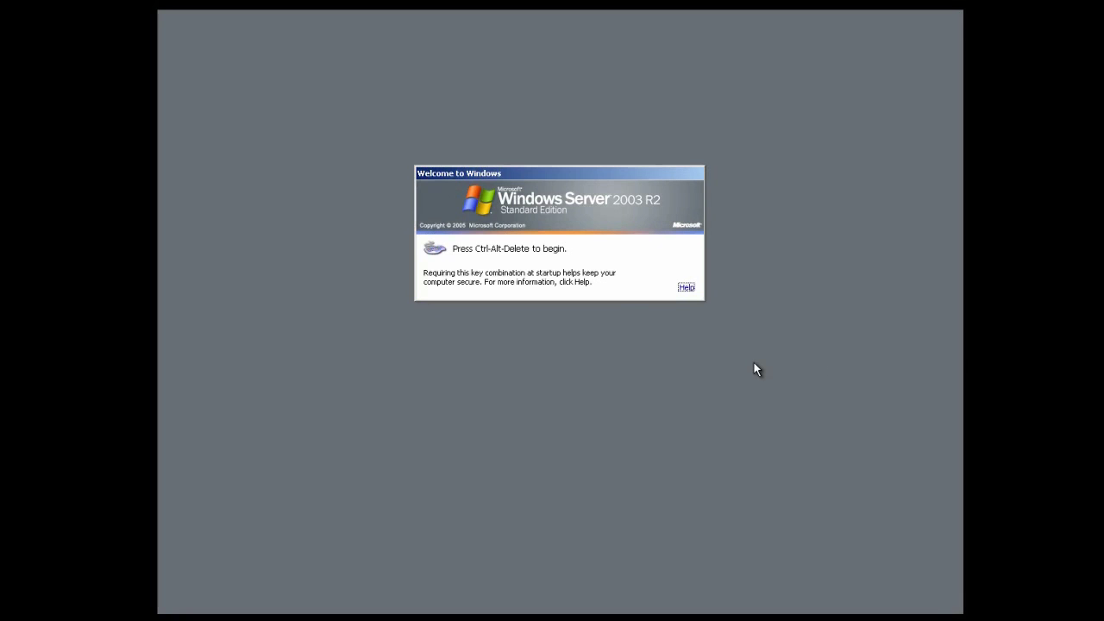
Step: Press Ctrl-Alt-Delete at the Welcome screen to bring up the Log On to Windows dialog
key("ctrl+alt+Delete")
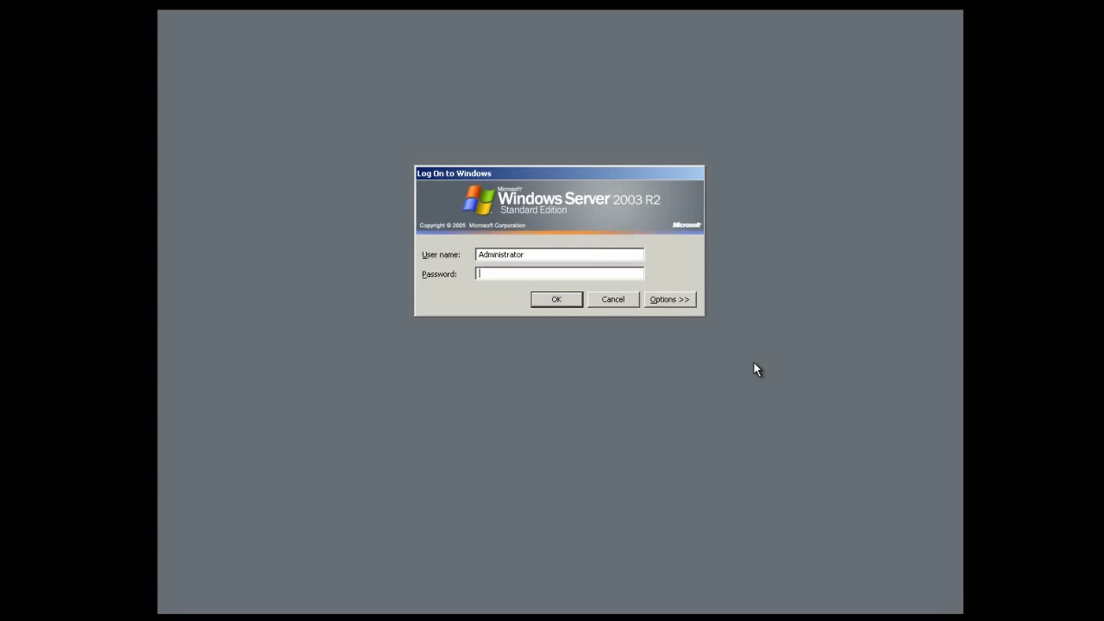
Step: Log on as Administrator with the account password and bring up the Start menu
type("********")
key("Return")
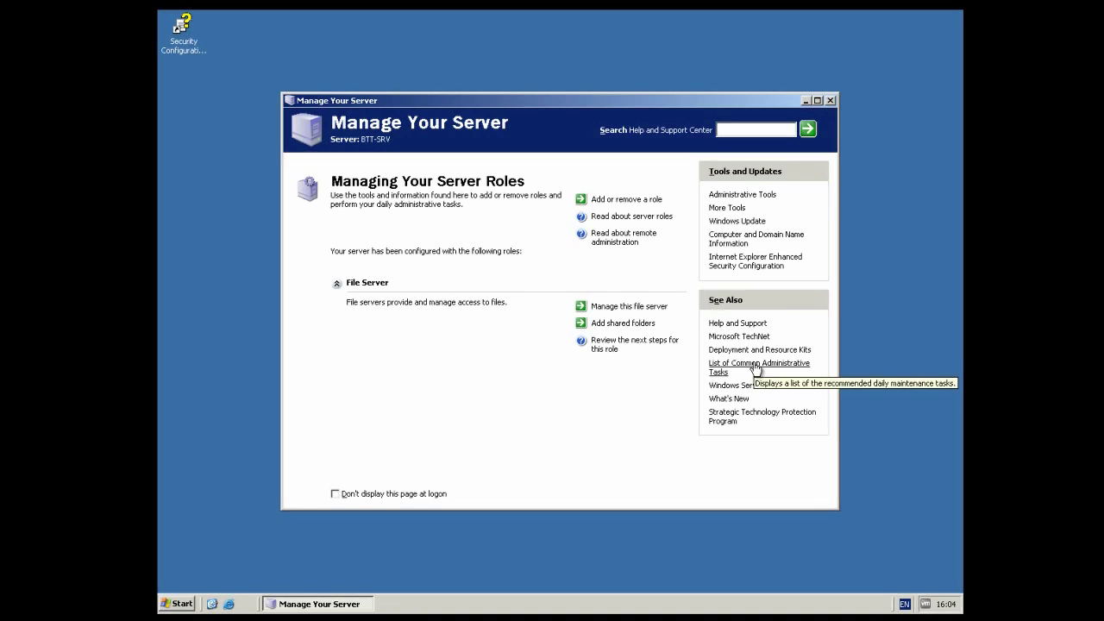
left_click(182, 604)
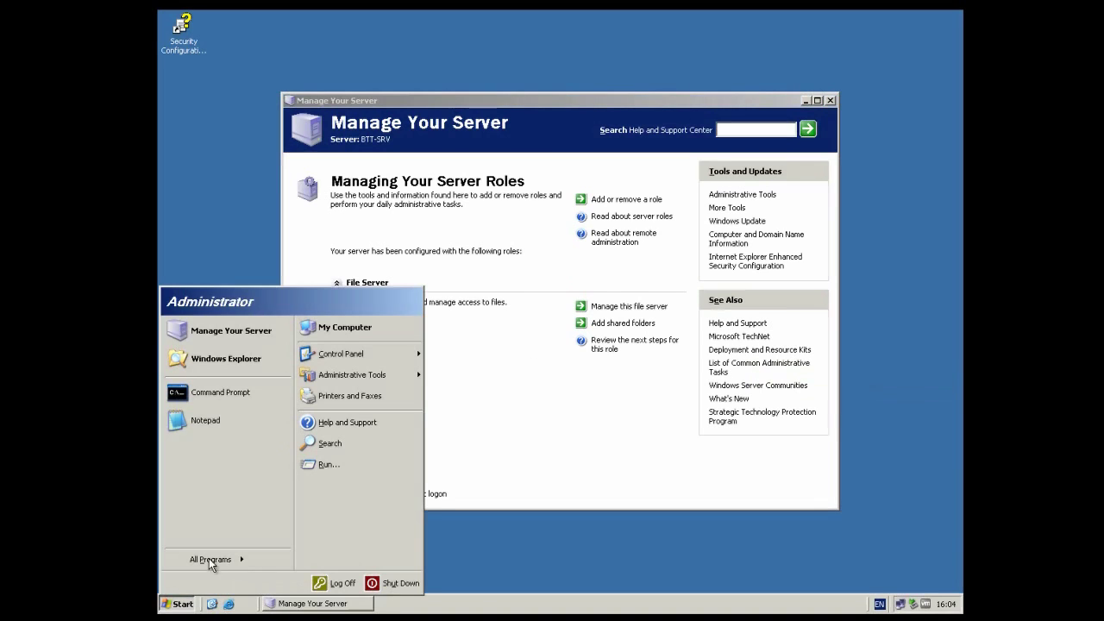
left_click(229, 395)
type("ipconfig")
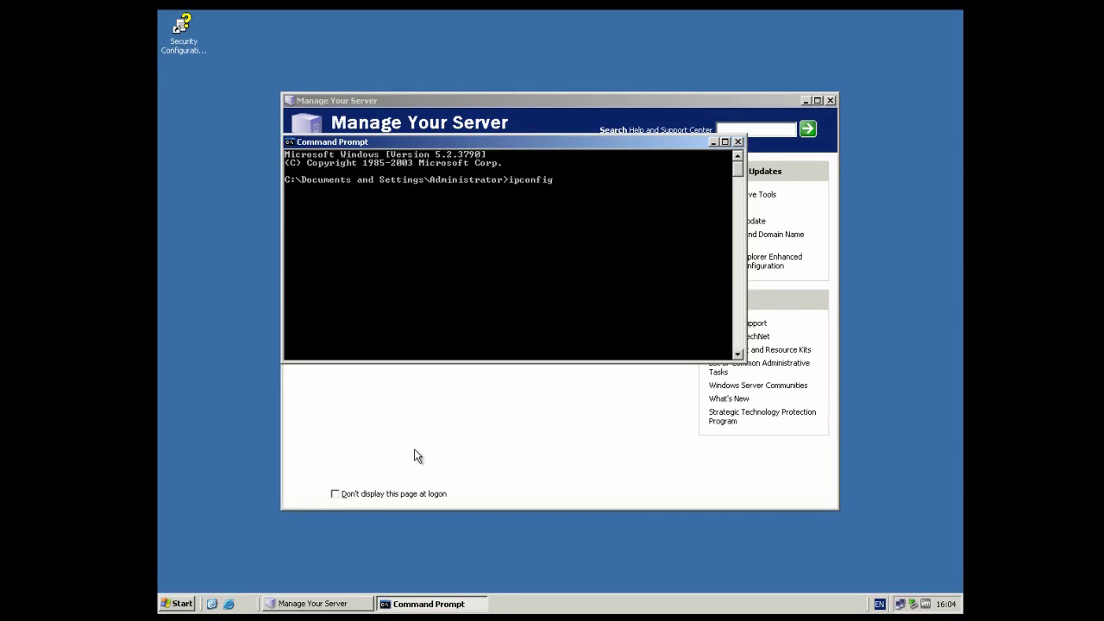
key("Return")
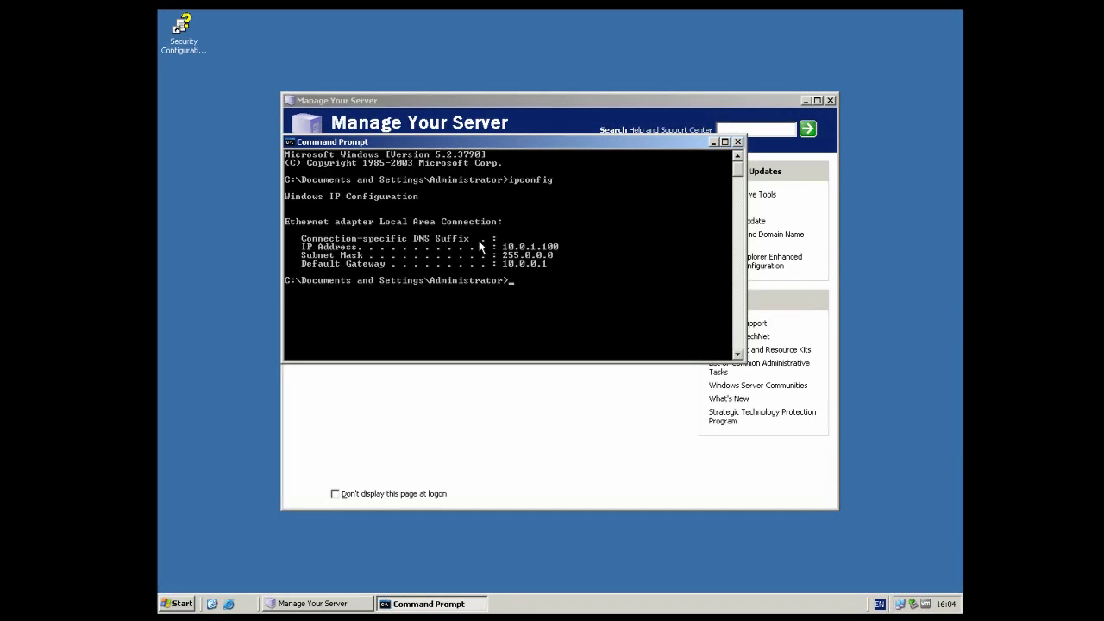
left_click(737, 141)
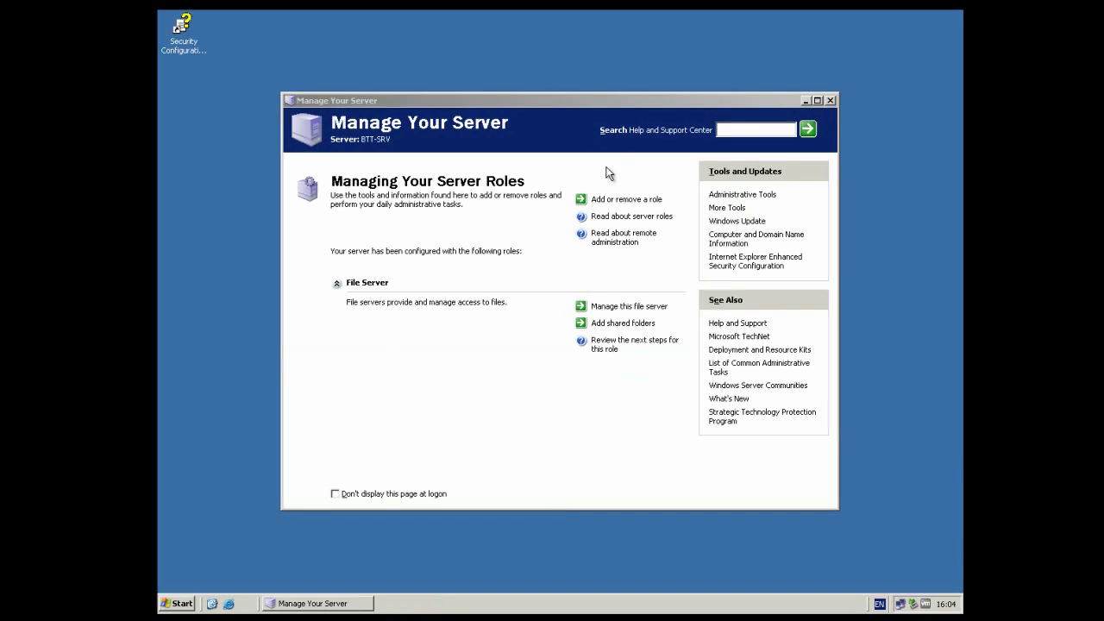
left_click(595, 108)
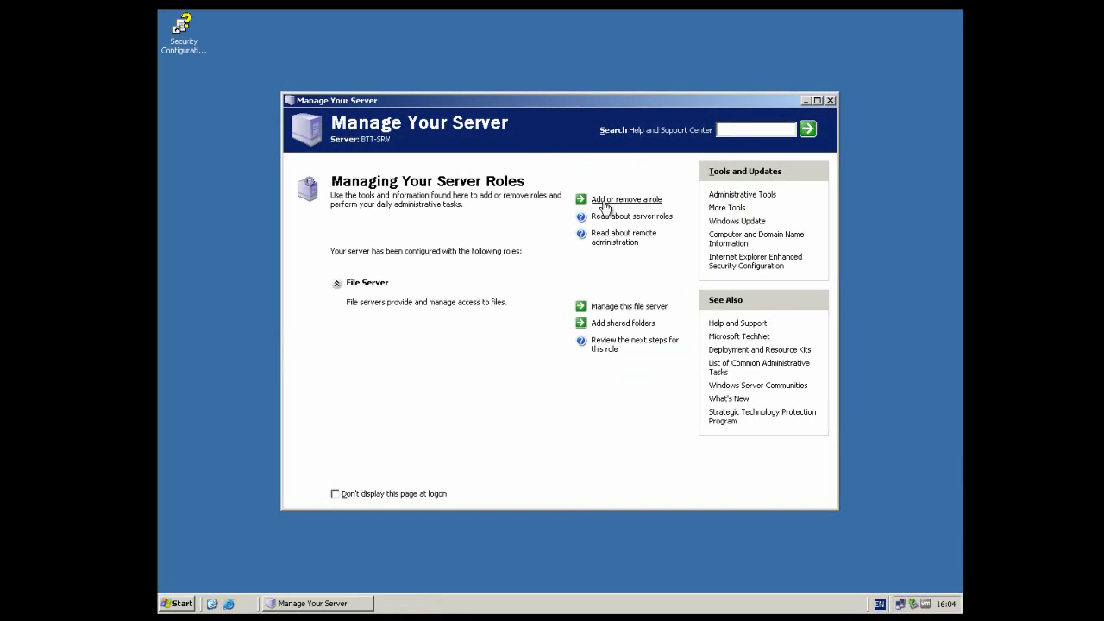
Step: Select the DNS server role in Configure Your Server and confirm the summary to begin installing it
left_click(635, 202)
left_click(430, 314)
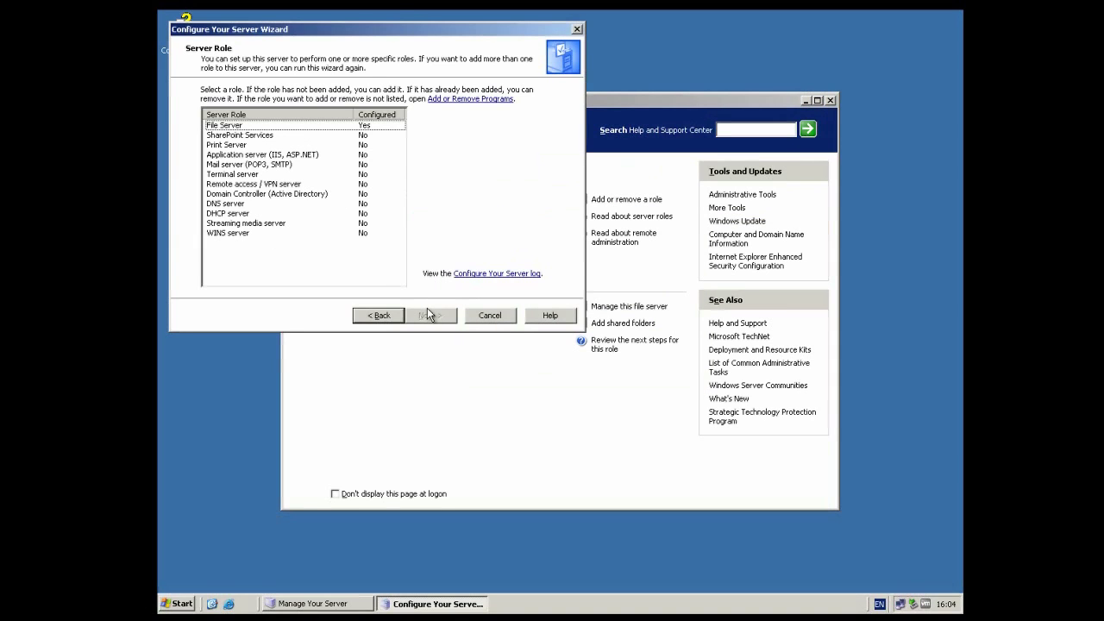
left_click(229, 205)
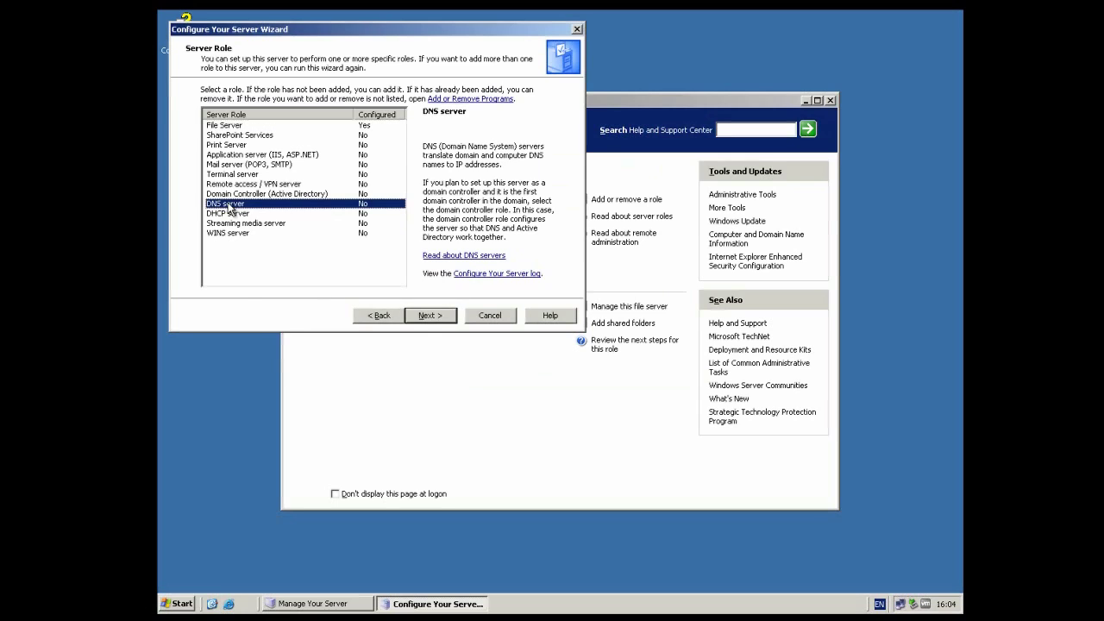
left_click(428, 316)
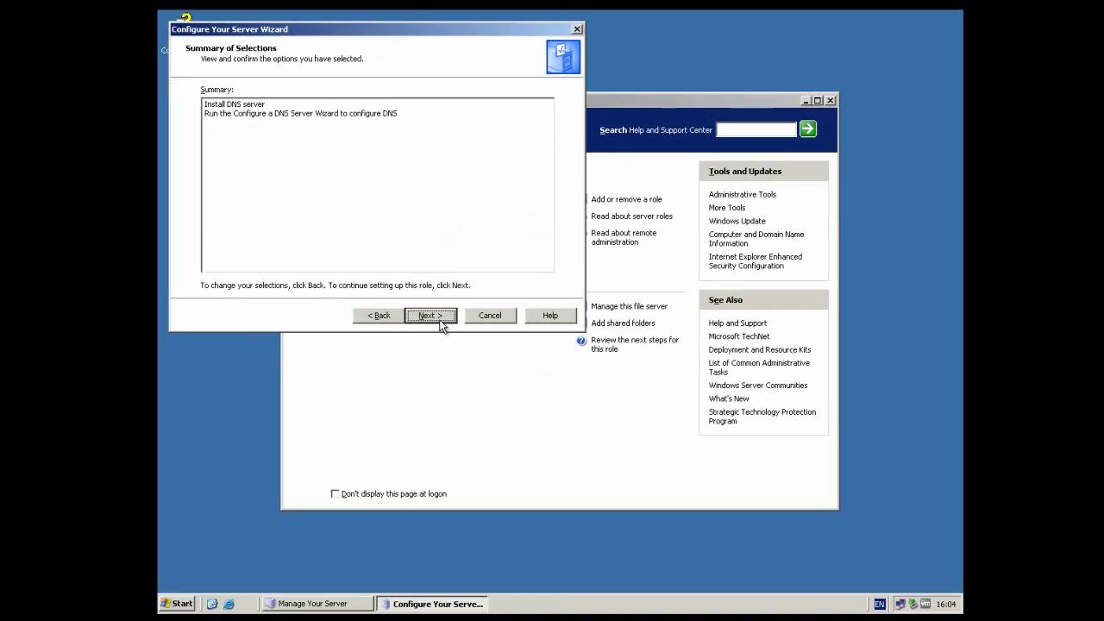
left_click(440, 317)
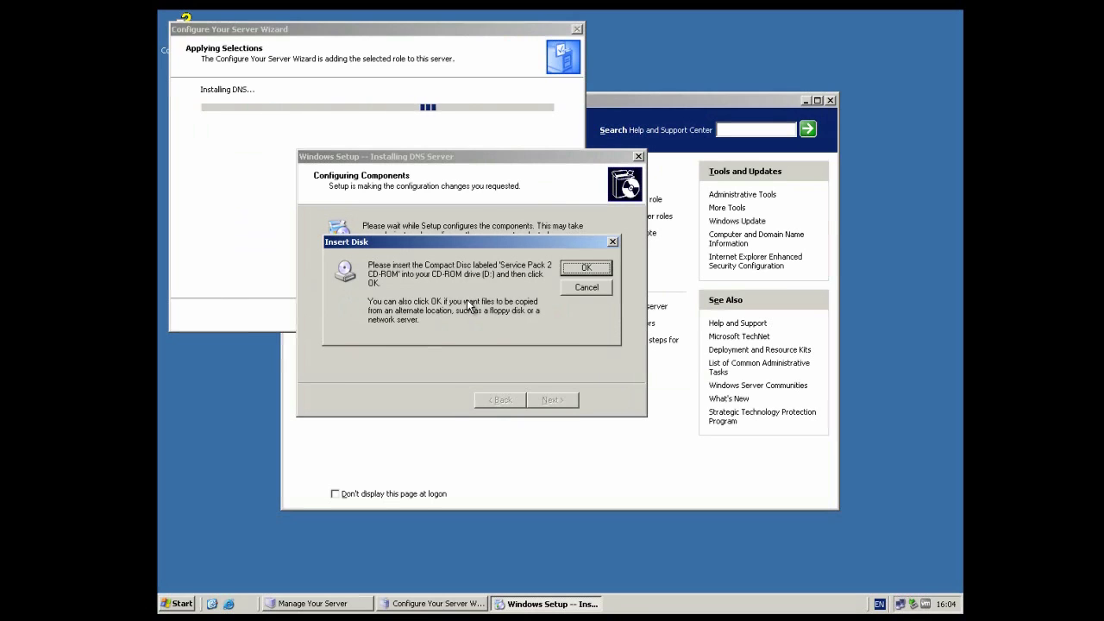
Step: Mount the Windows Server 2003 R2 Disk 1 ISO on the VM's CD/DVD drive and resume setup
left_click(204, 2)
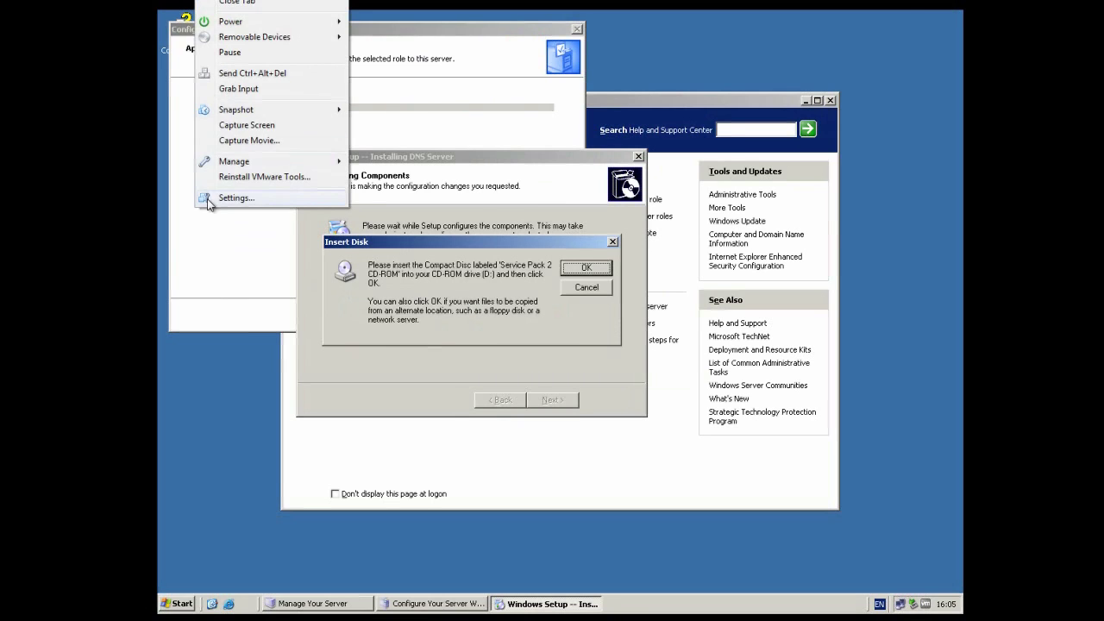
left_click(208, 199)
left_click(323, 182)
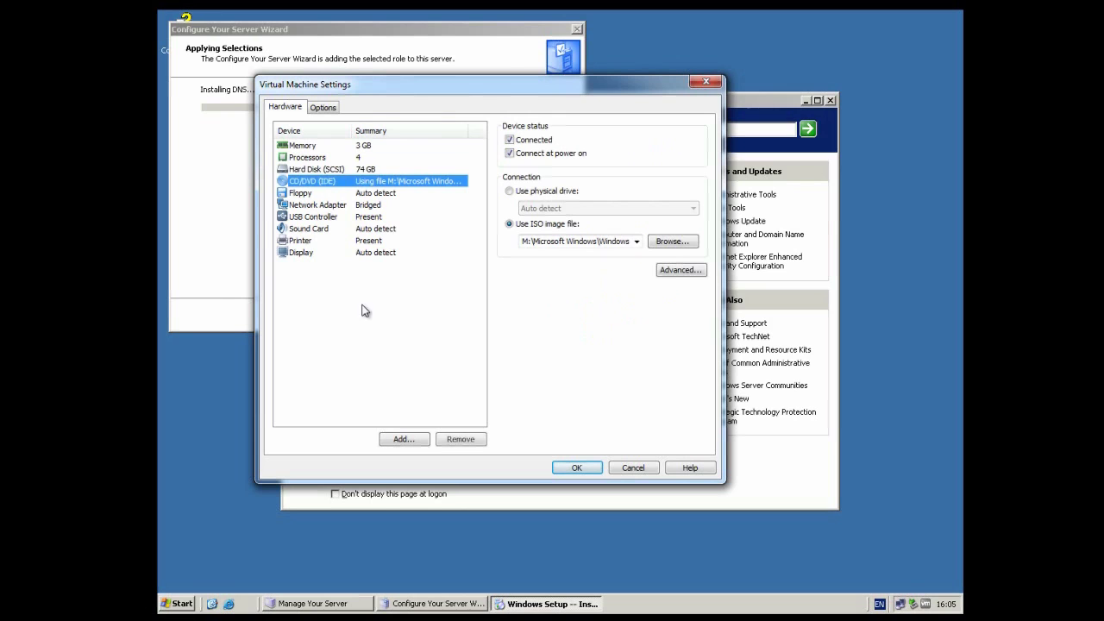
left_click(655, 243)
left_click(548, 127)
double_click(464, 192)
double_click(464, 191)
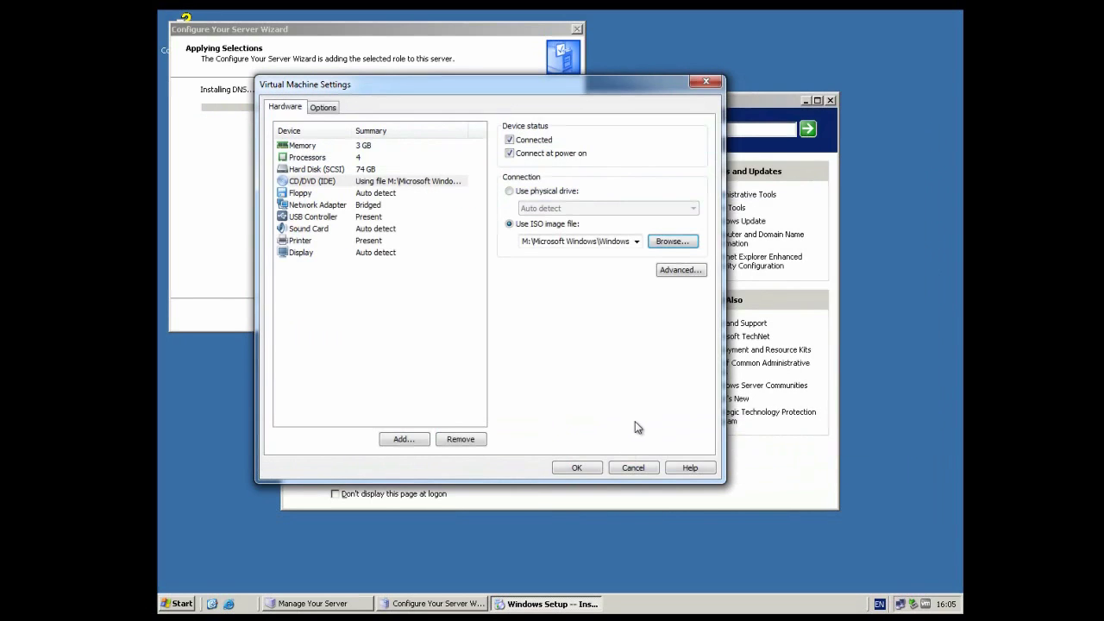
left_click(577, 468)
key("Return")
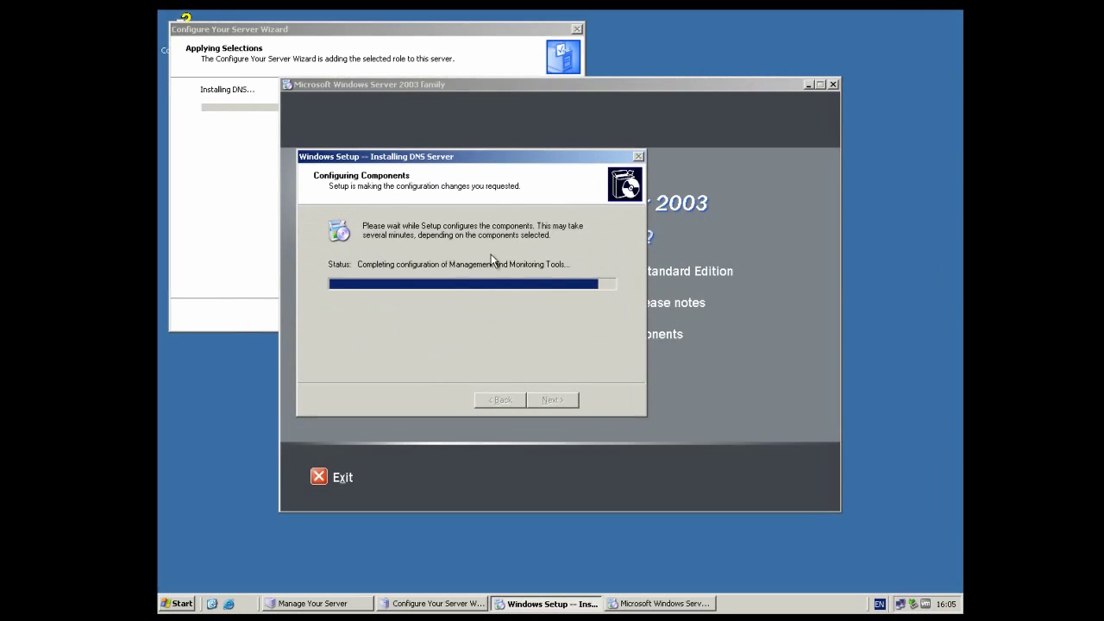
left_click(319, 476)
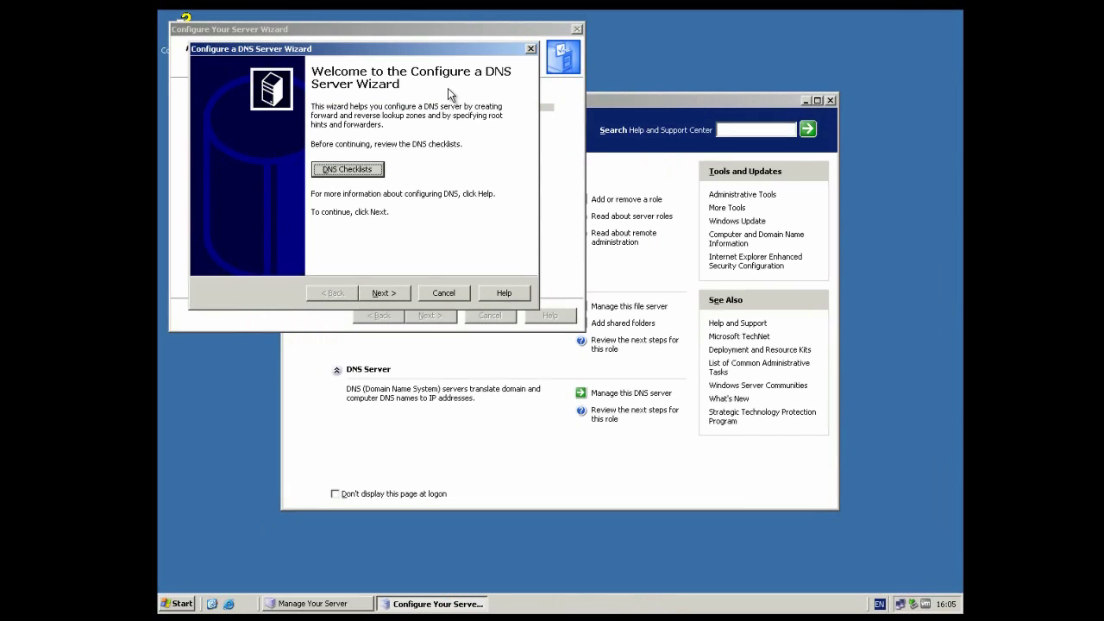
Step: Choose a forward lookup zone with this server maintaining it in the DNS wizard
left_click(383, 298)
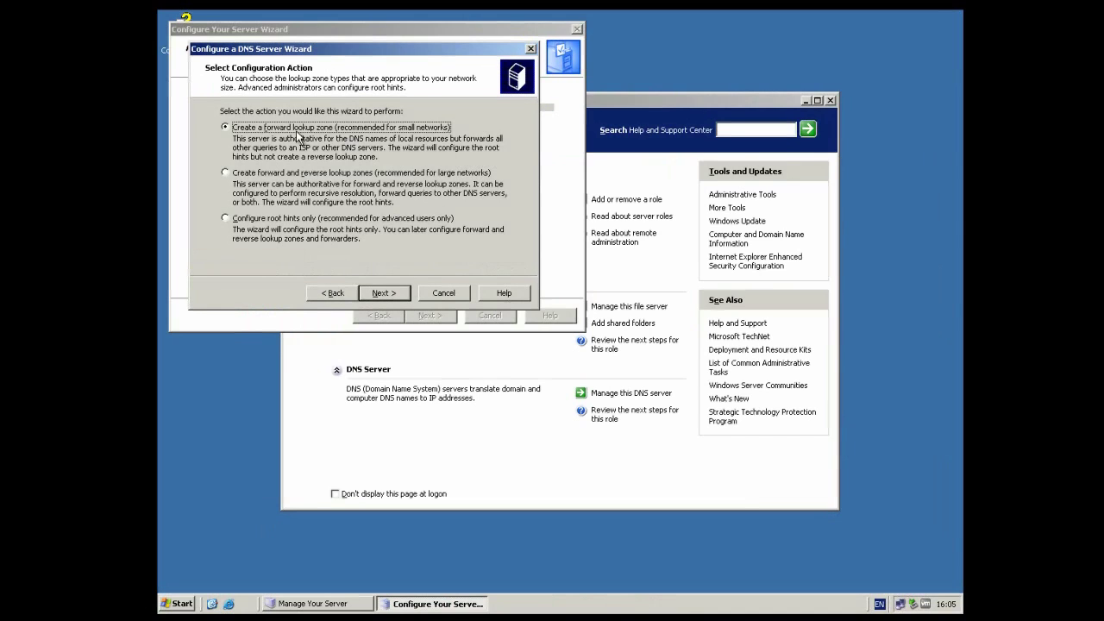
left_click(399, 291)
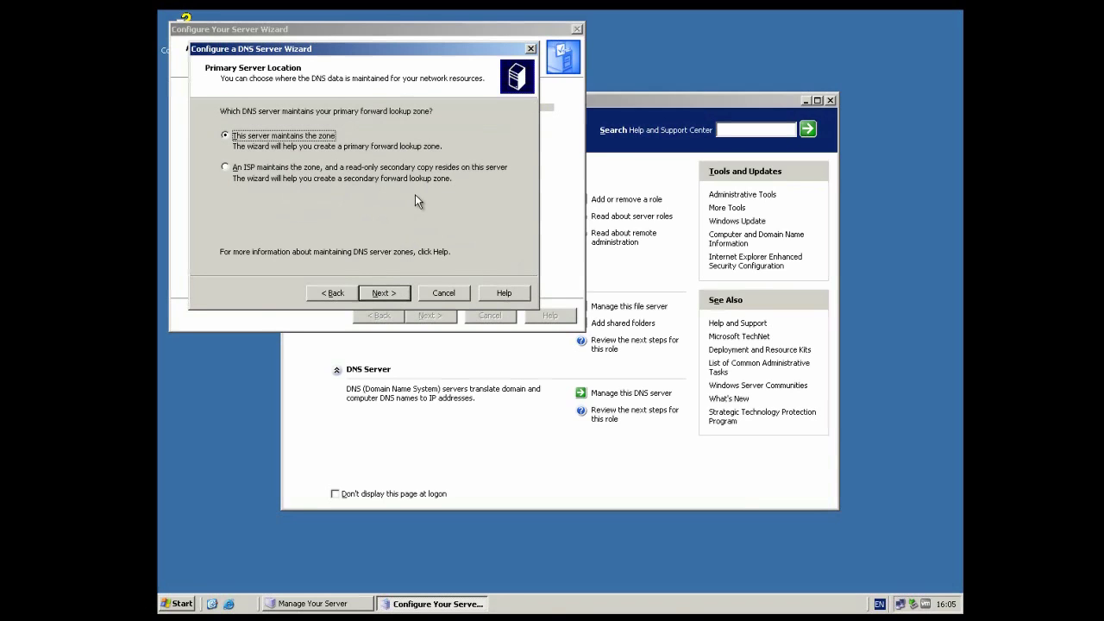
left_click(381, 293)
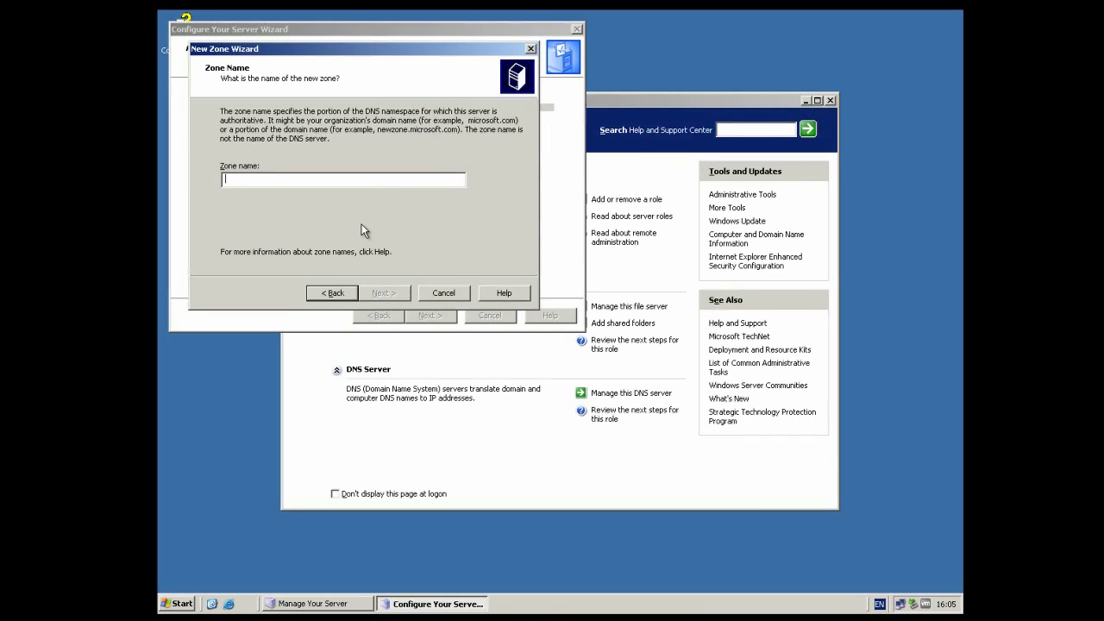
Step: Name the zone BTT-DC.local, keep the new BTT-DC.local.dns file and disallow dynamic updates
type("BTT")
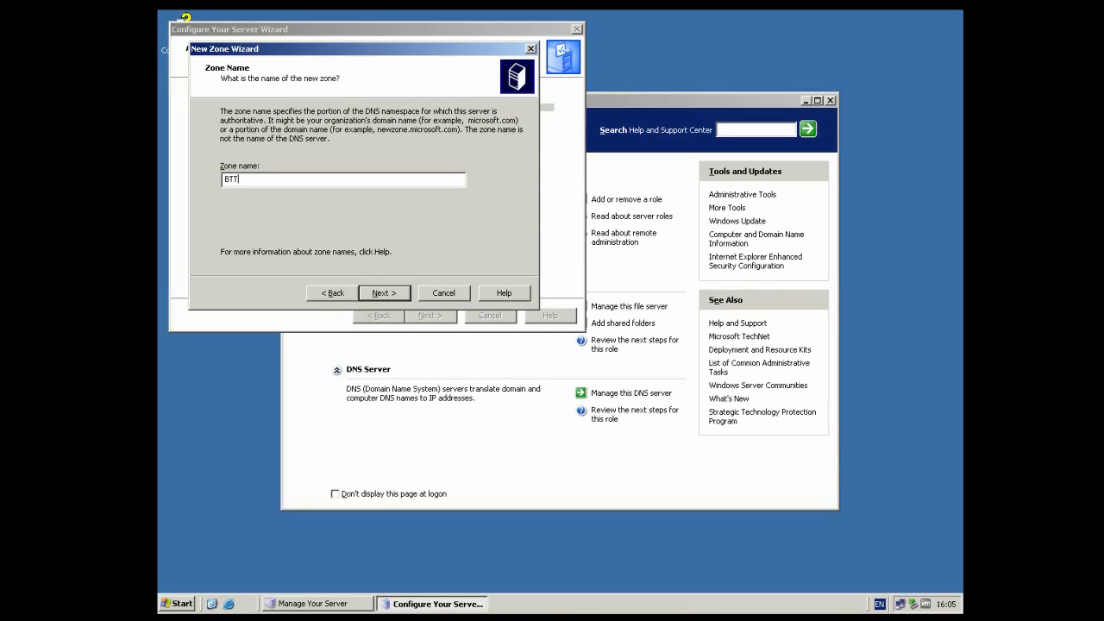
type("-DC")
left_click(378, 292)
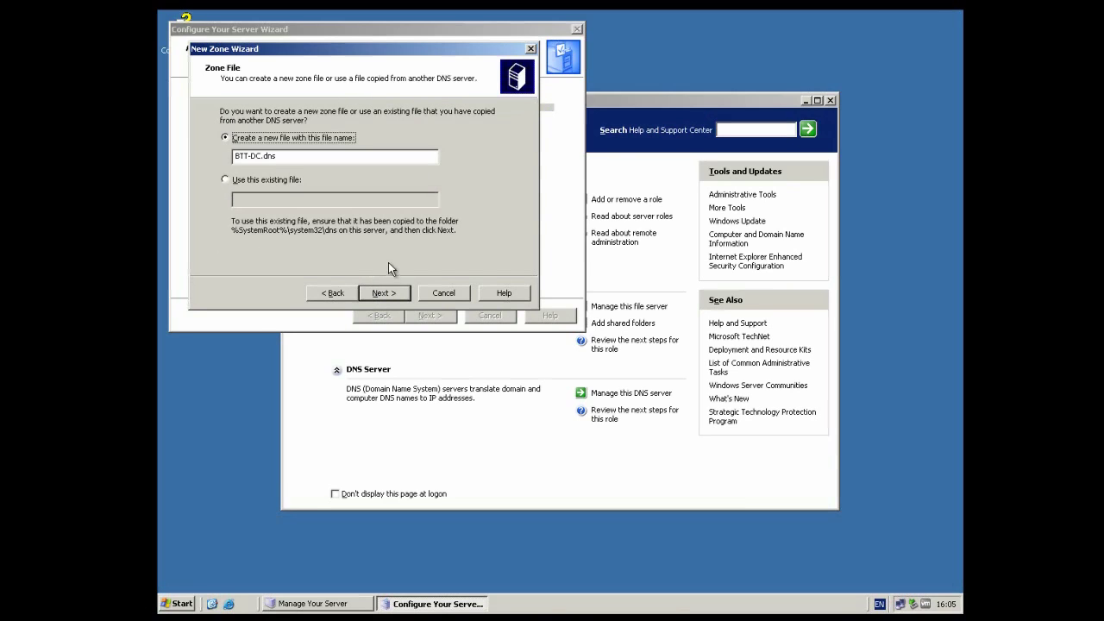
left_click(333, 293)
left_click(270, 181)
type(".local")
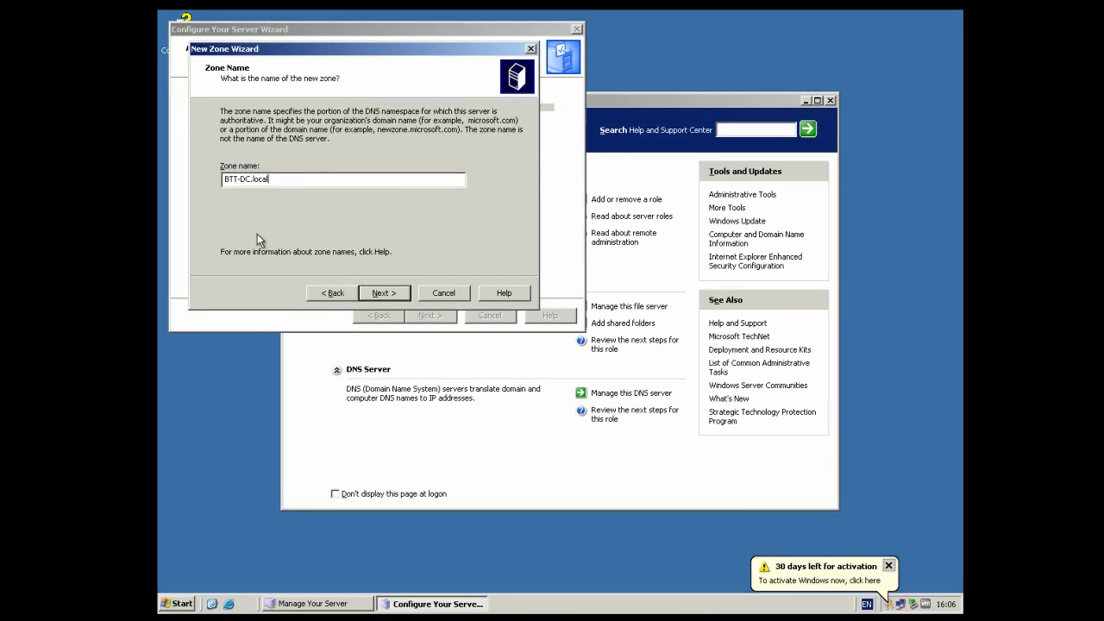
left_click_drag(253, 180, 276, 179)
left_click(276, 179)
left_click(399, 296)
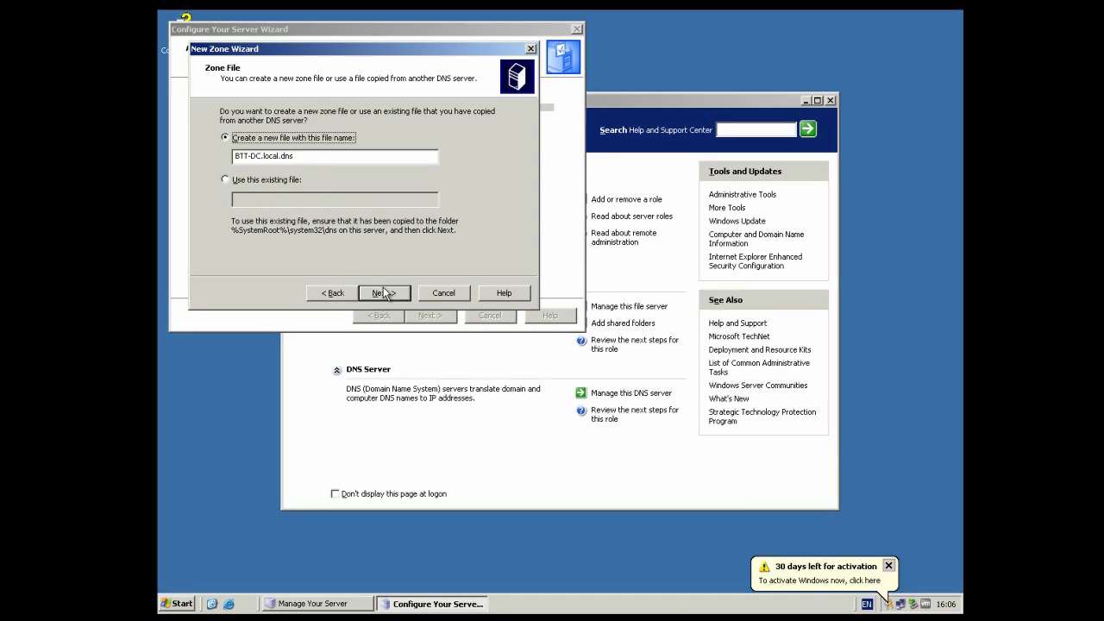
left_click(384, 294)
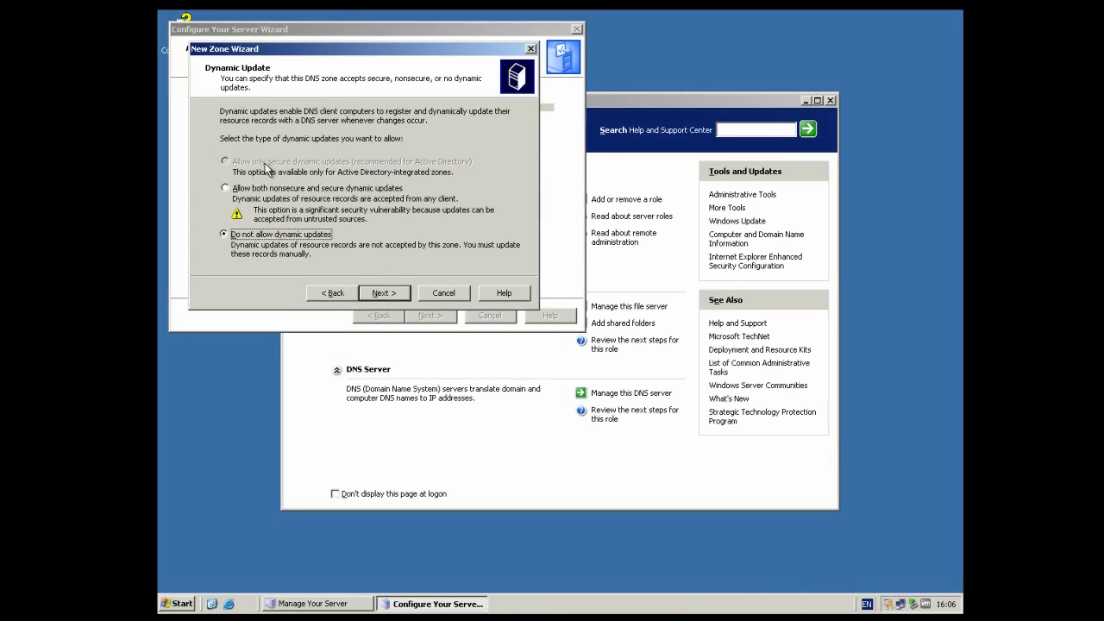
left_click(399, 294)
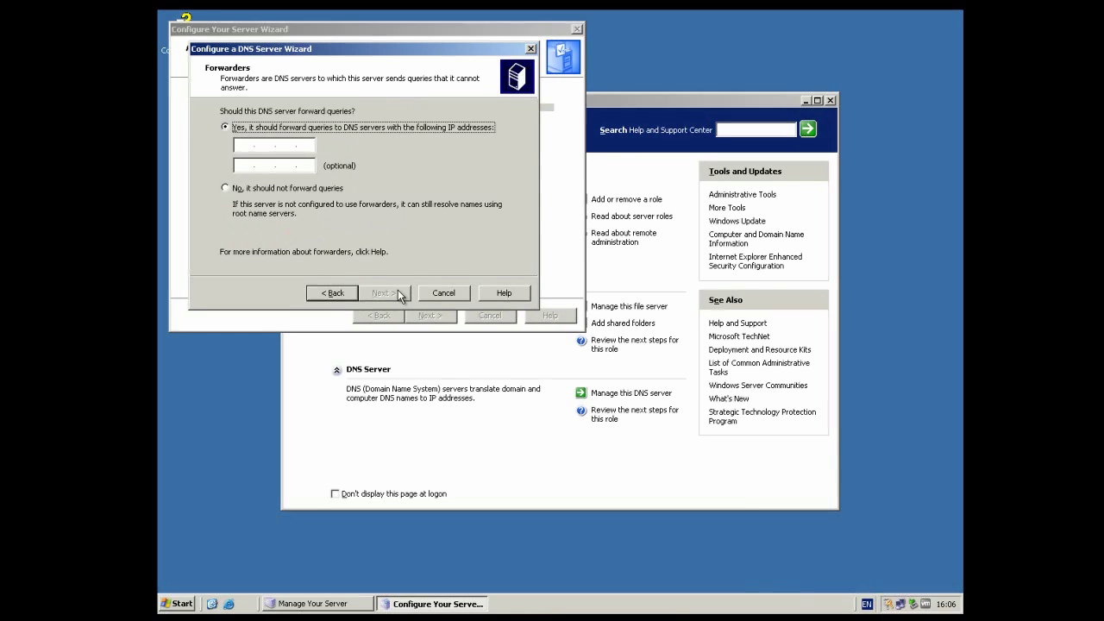
Step: Set 10.0.0.1 as the DNS forwarder and finish both the DNS and Configure Your Server wizards
left_click(241, 145)
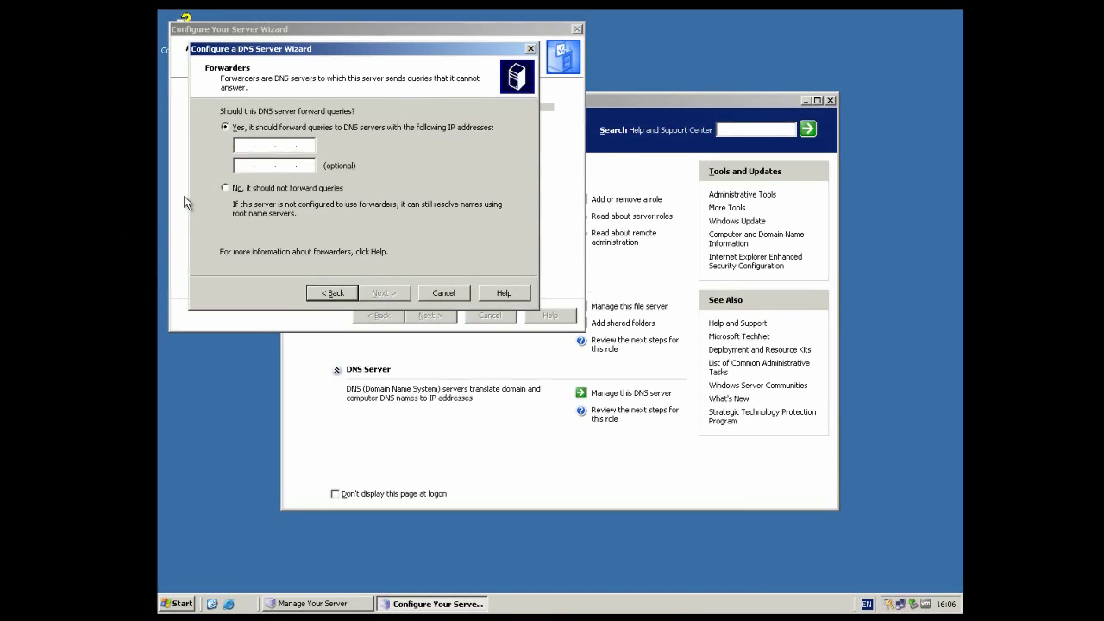
type("10.0.0.1")
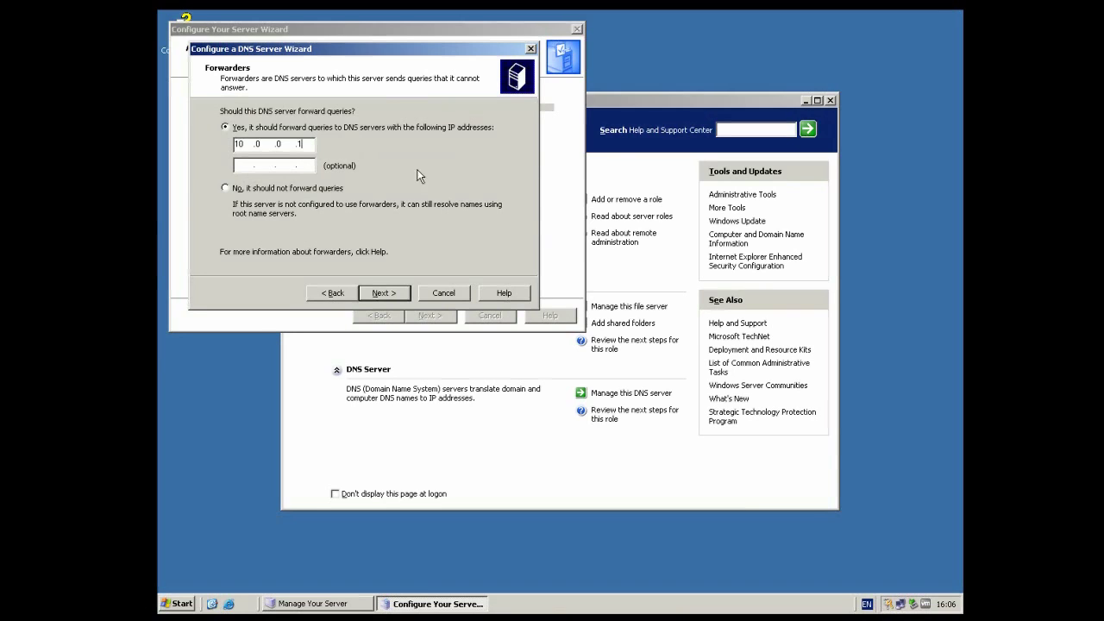
left_click(383, 293)
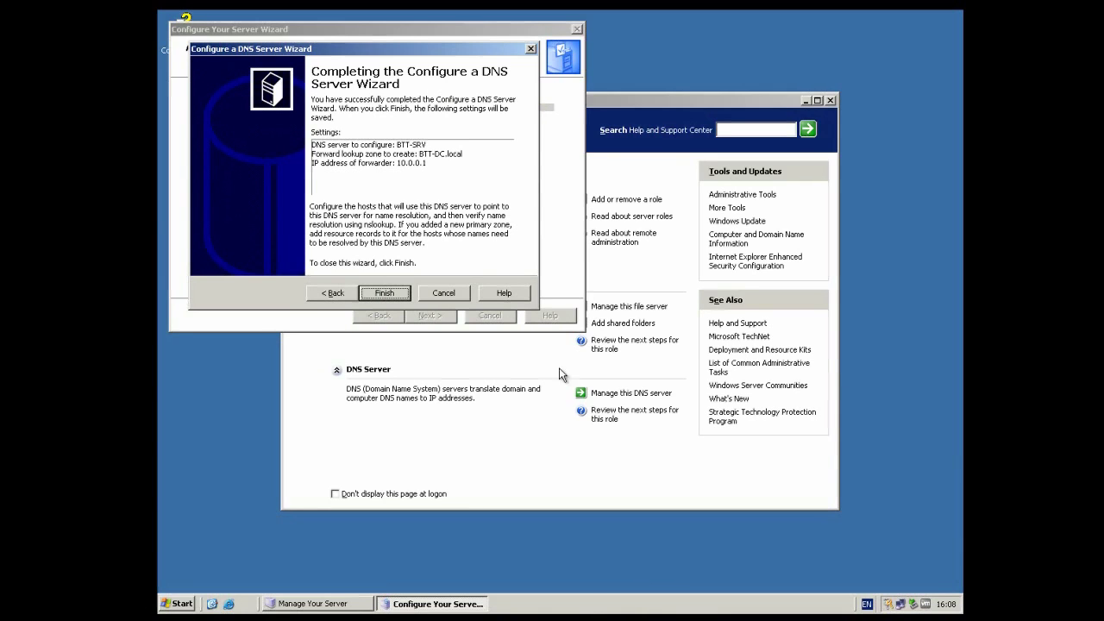
left_click(408, 294)
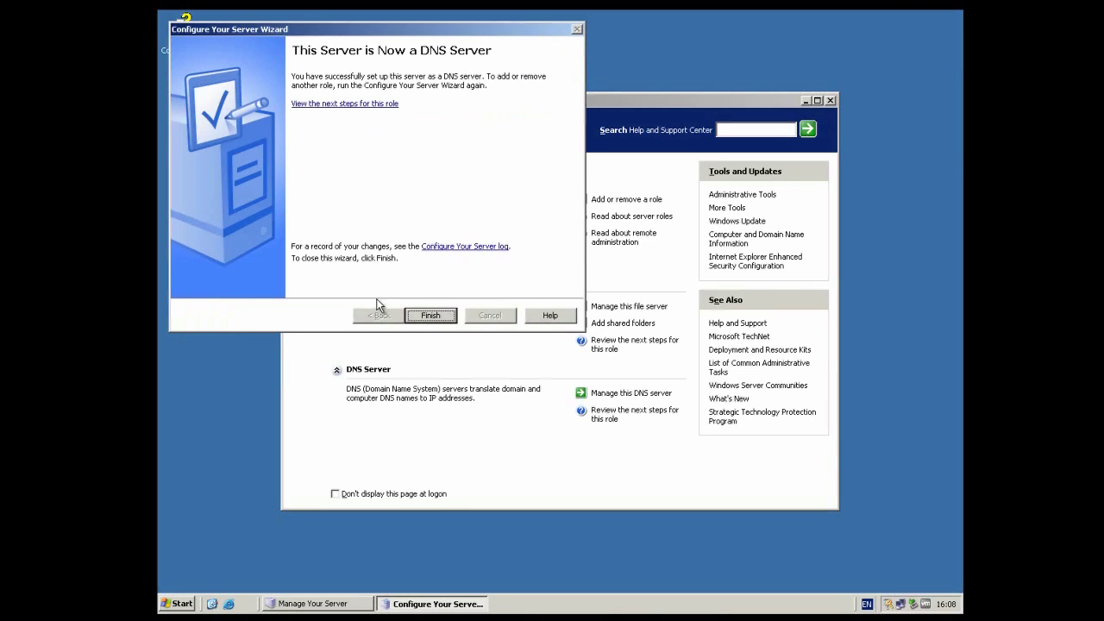
left_click(430, 317)
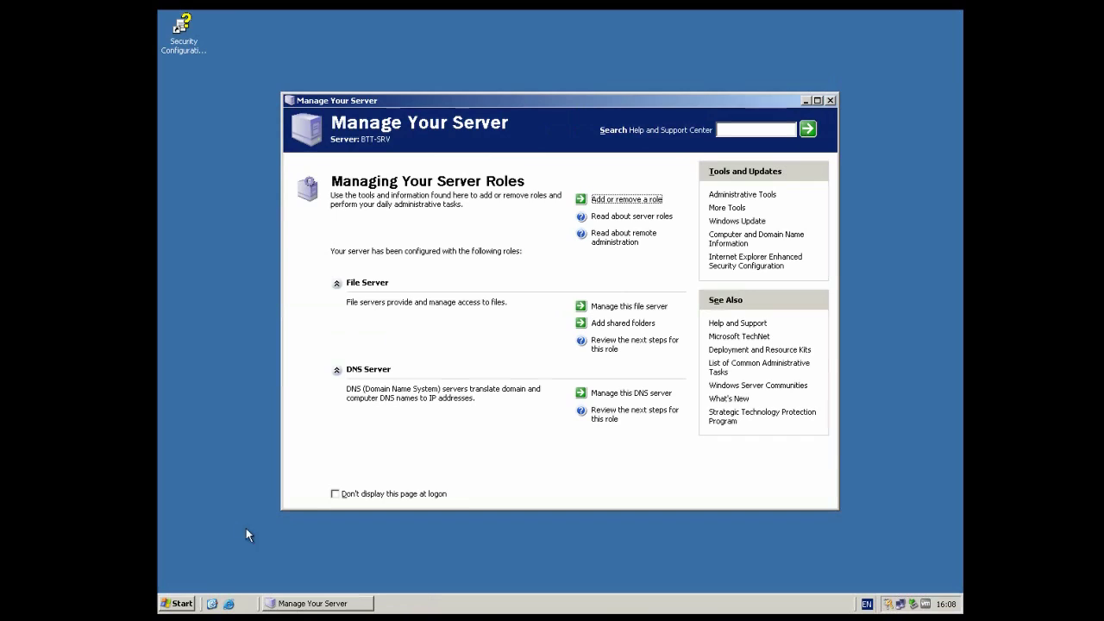
Step: Set the Local Area Connection's TCP/IP preferred DNS server to 127.0.0.1 and save it
left_click(182, 603)
mouse_move(344, 359)
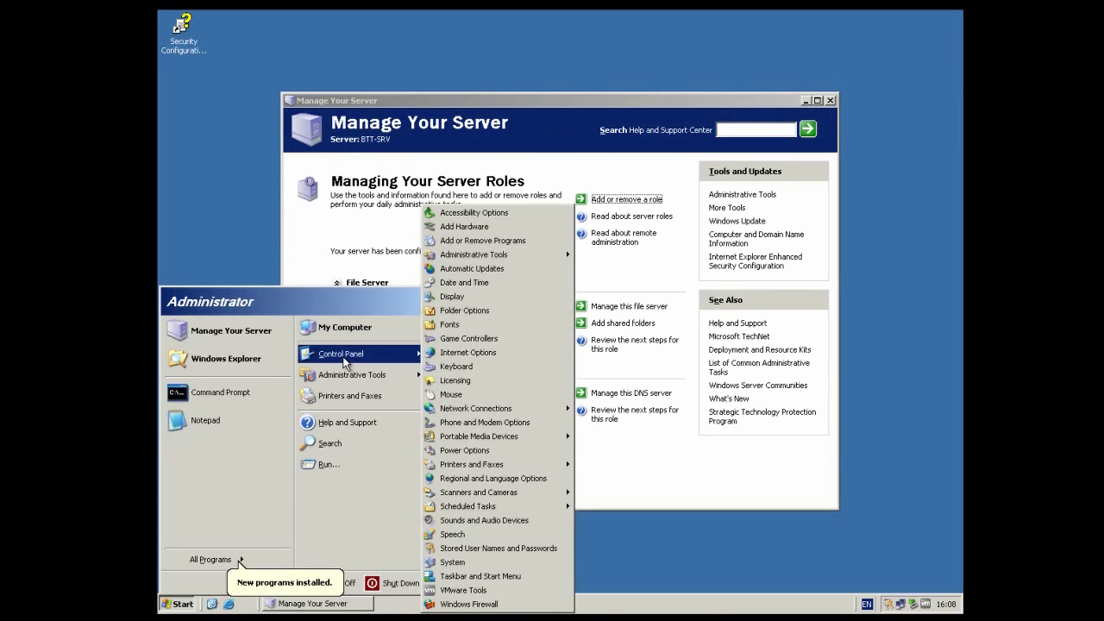
left_click(464, 409)
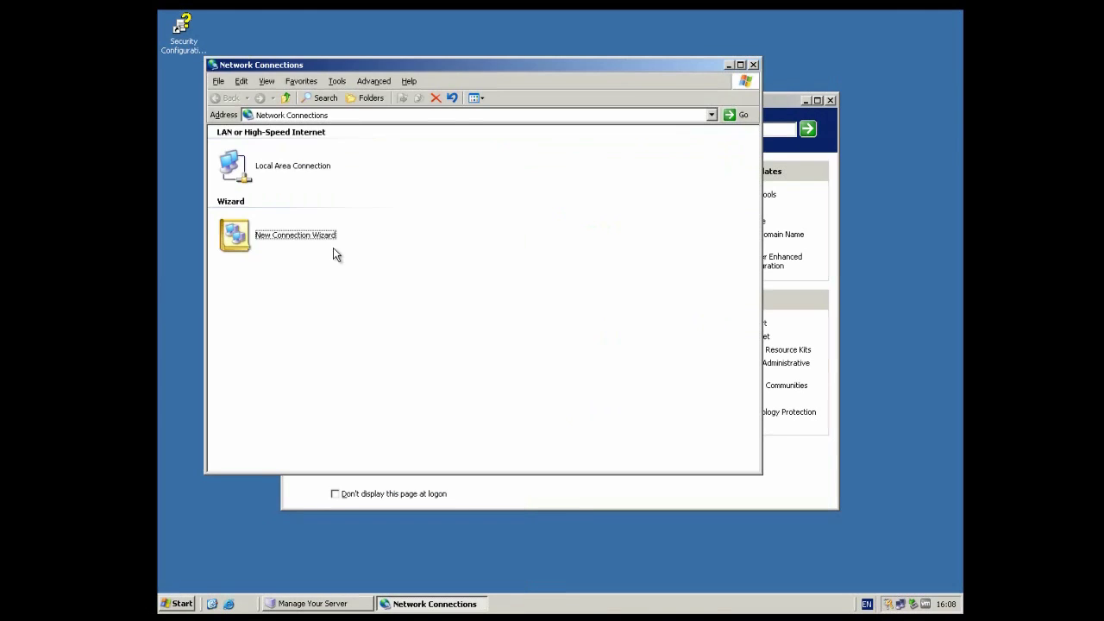
right_click(281, 172)
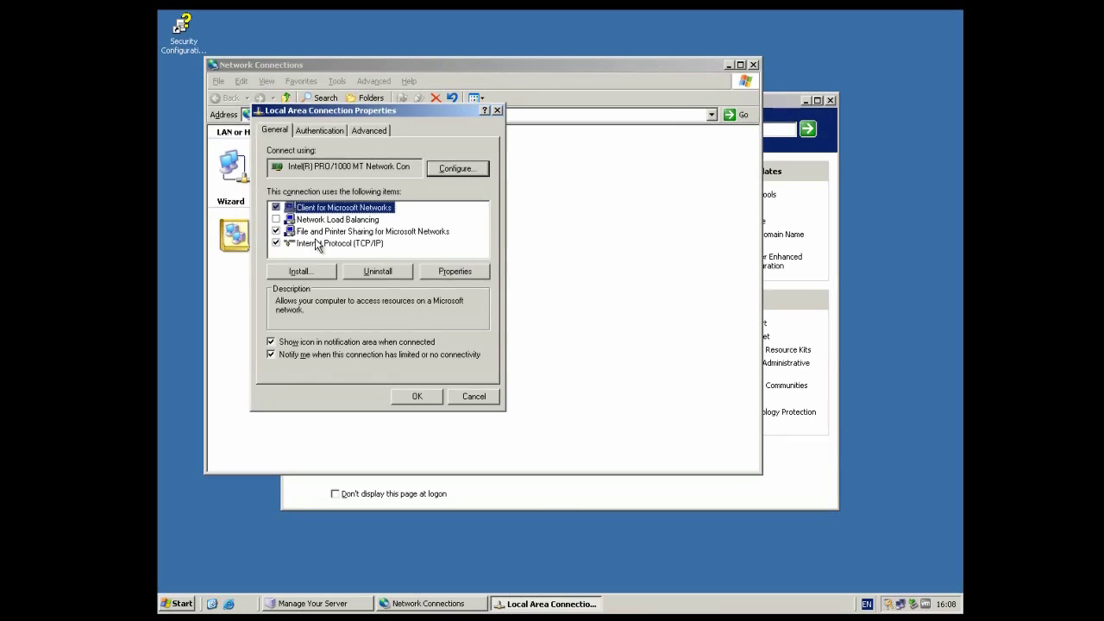
double_click(321, 243)
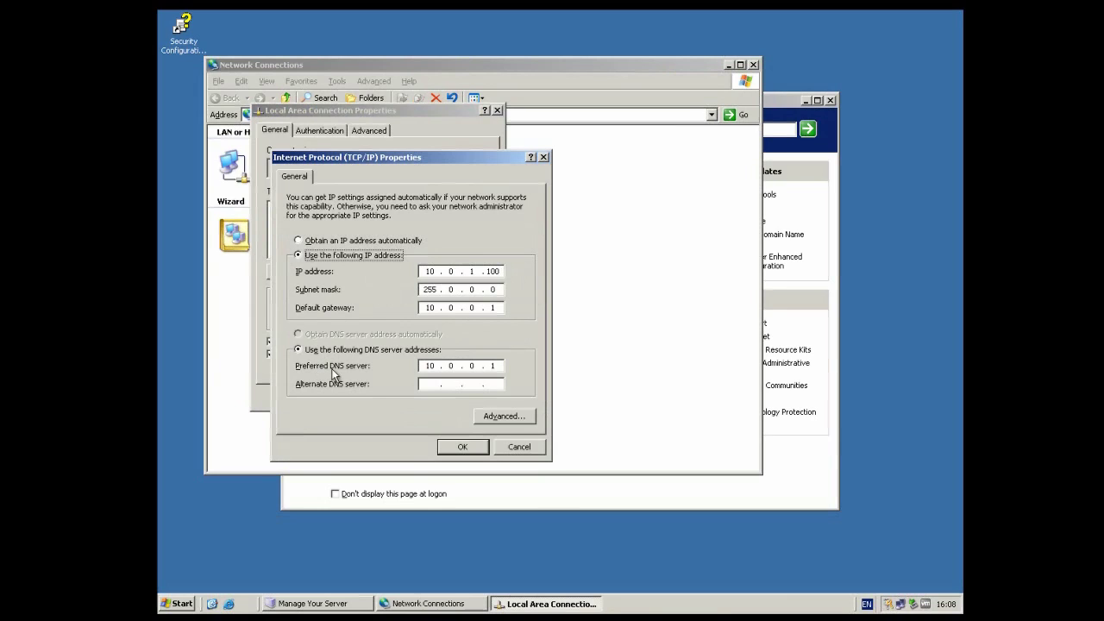
double_click(494, 365)
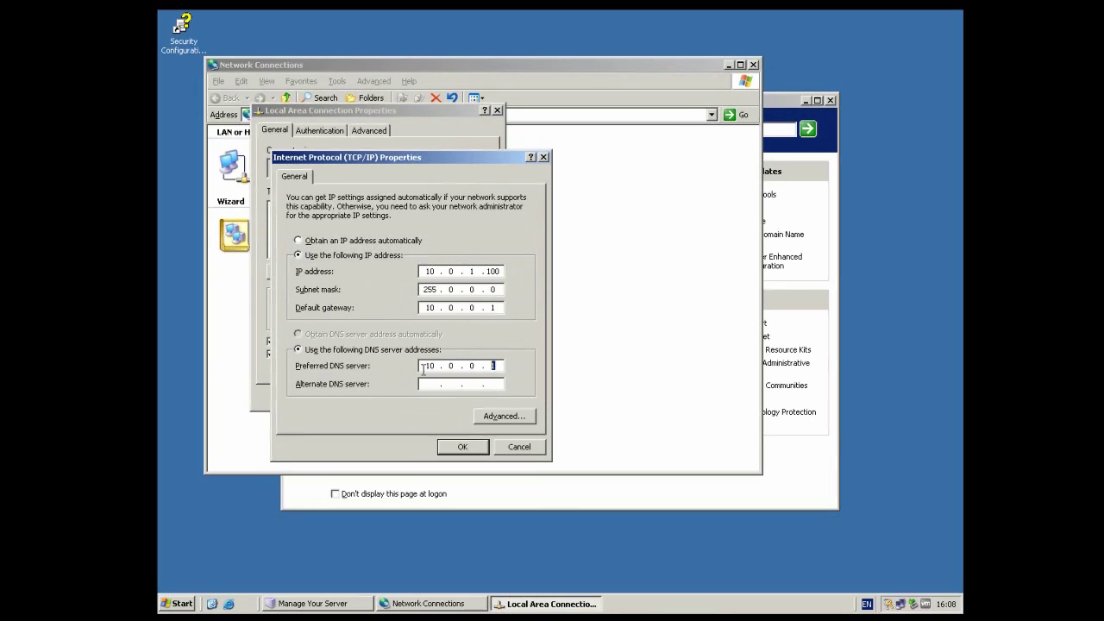
key("BackSpace")
key("BackSpace")
key("BackSpace")
key("BackSpace")
key("BackSpace")
type("127.0.0.1")
left_click(454, 448)
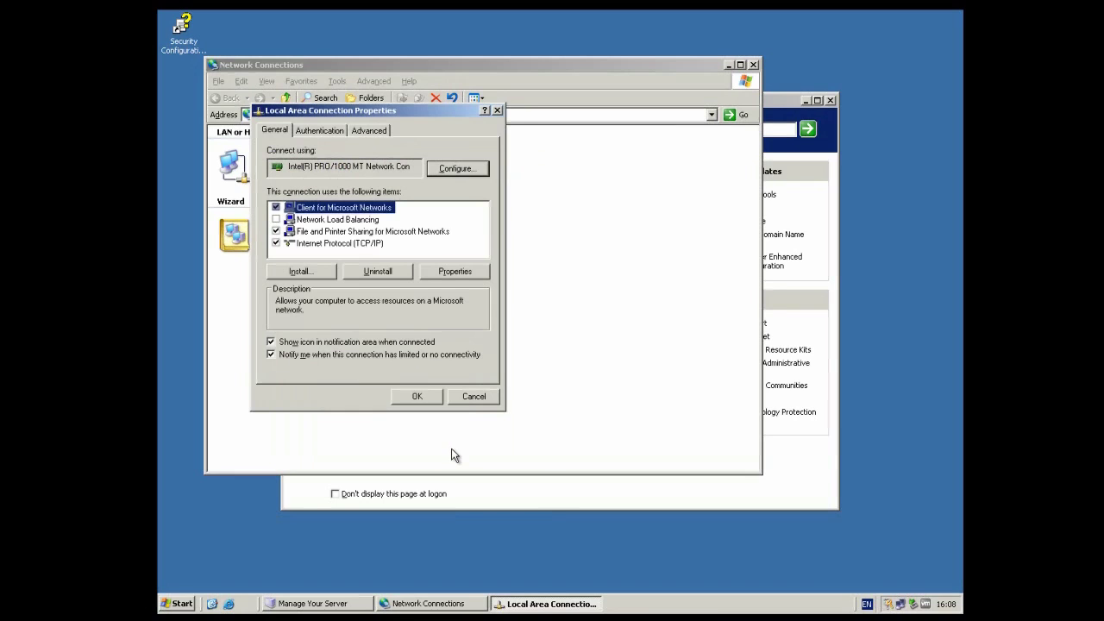
left_click(417, 396)
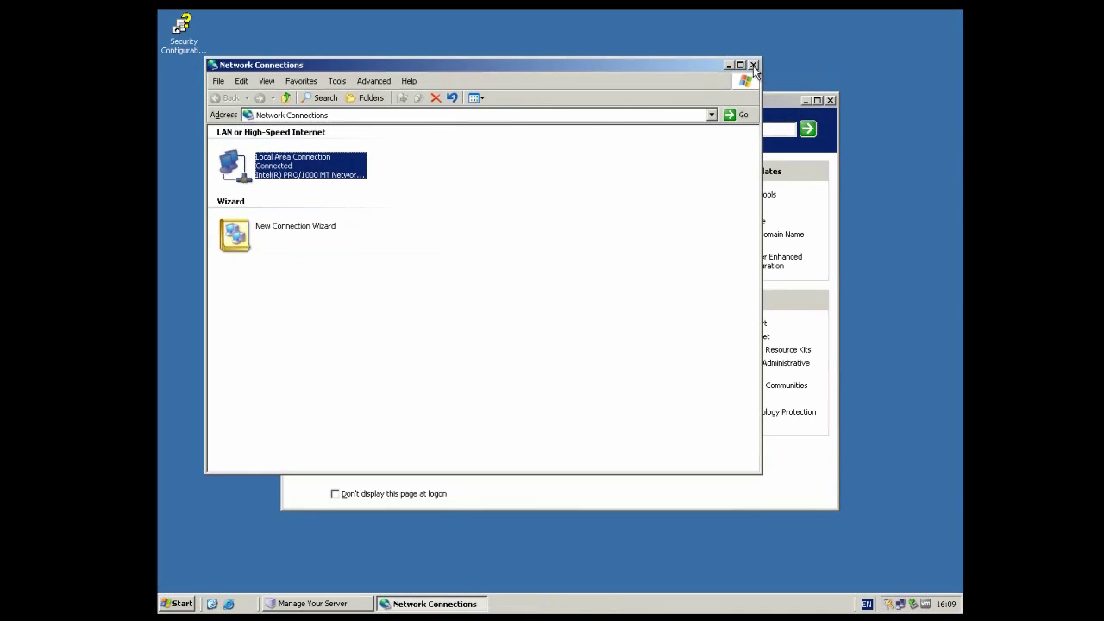
Step: Close Network Connections and add the Domain Controller (Active Directory) role in Configure Your Server
left_click(752, 66)
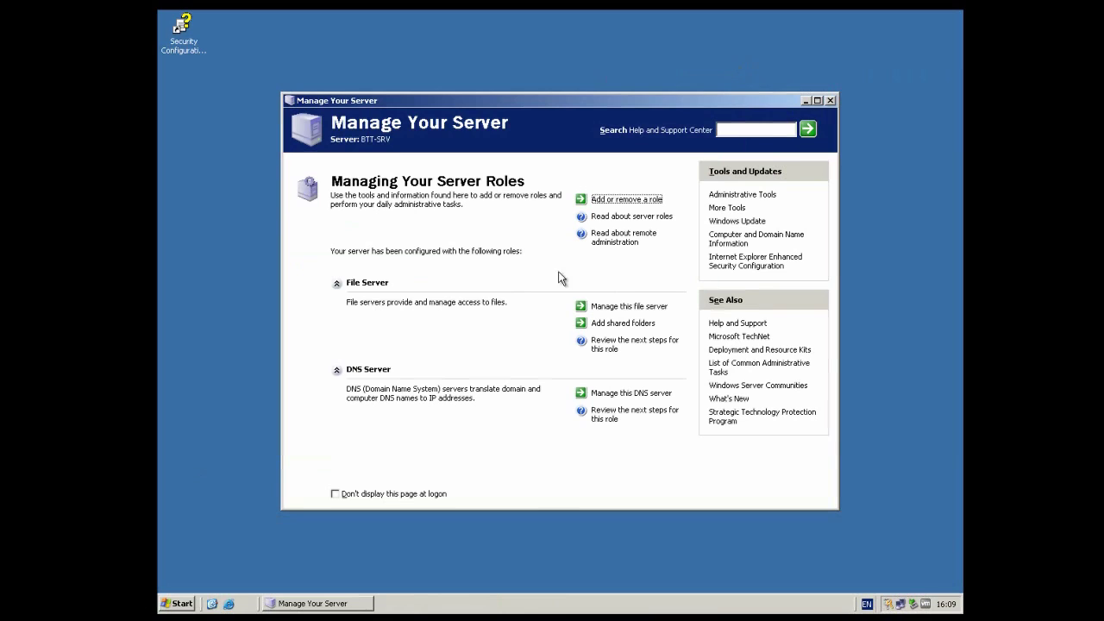
left_click(633, 205)
left_click(427, 314)
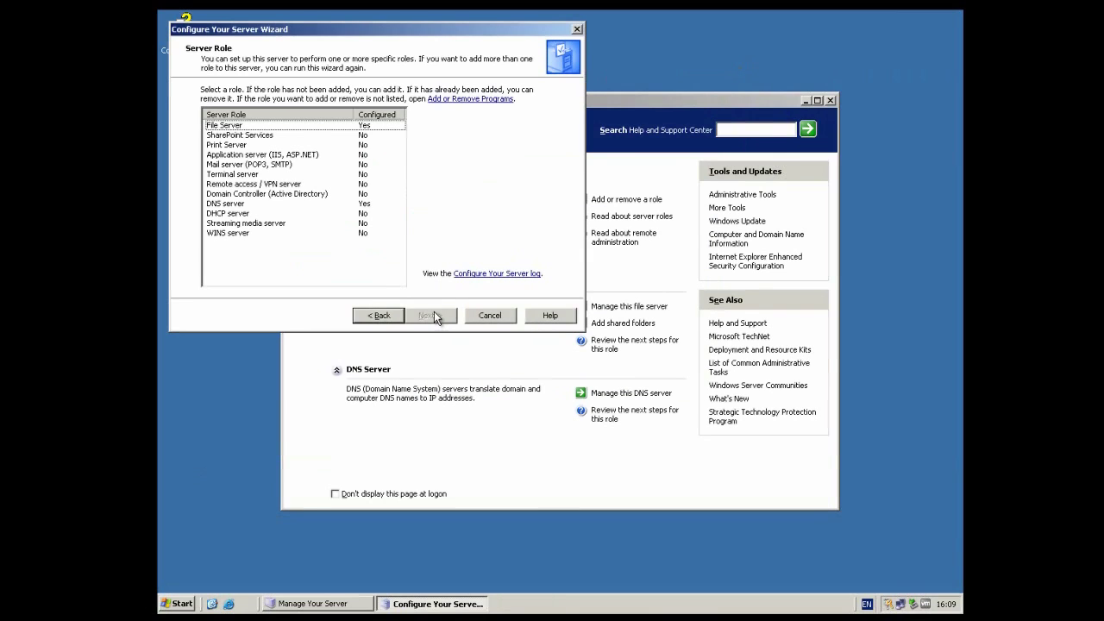
left_click(235, 195)
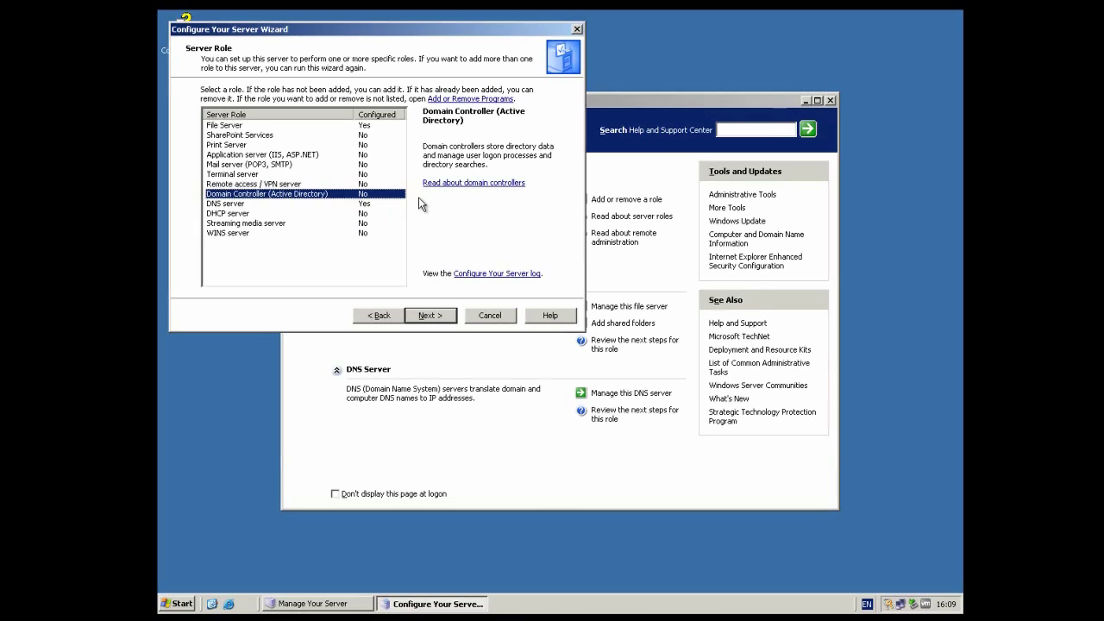
left_click(427, 316)
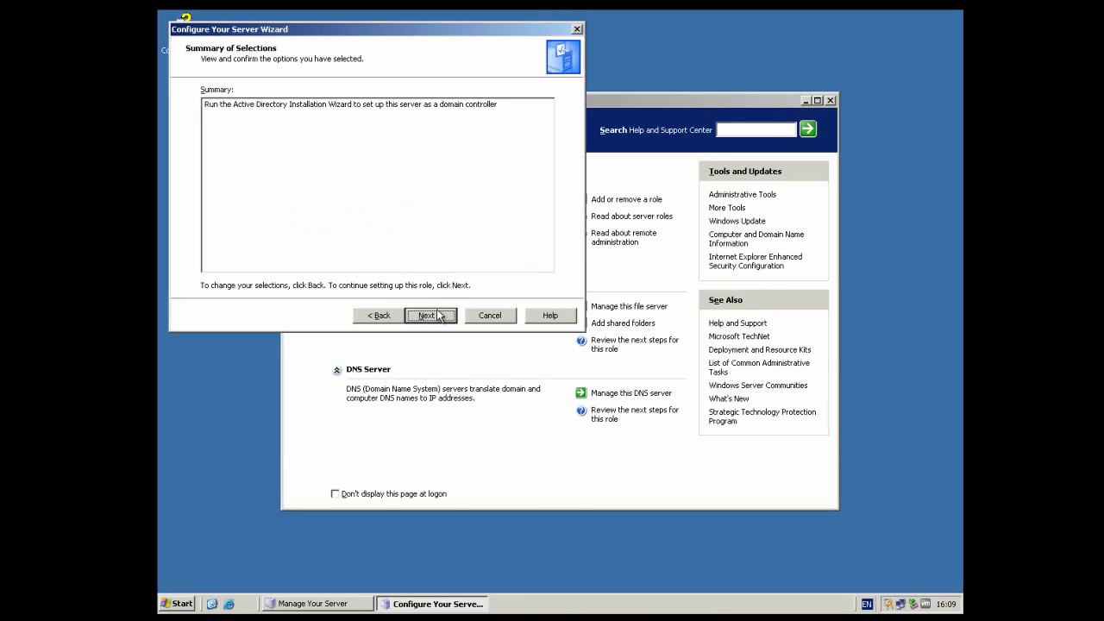
left_click(431, 315)
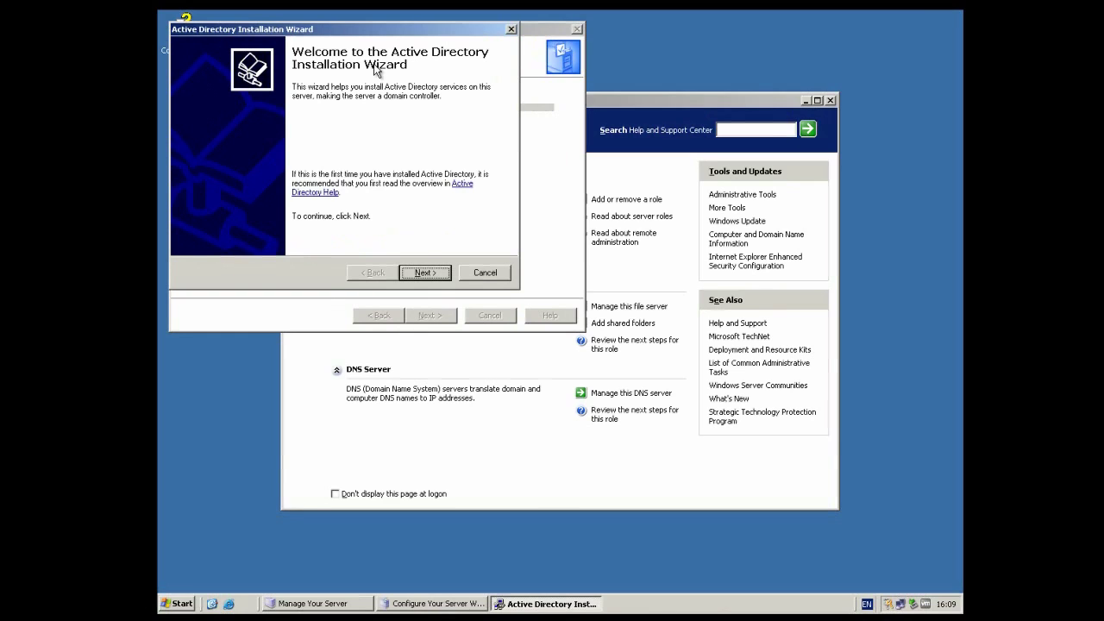
Step: Choose a domain controller for a new domain in a new forest in the Active Directory wizard
left_click(422, 270)
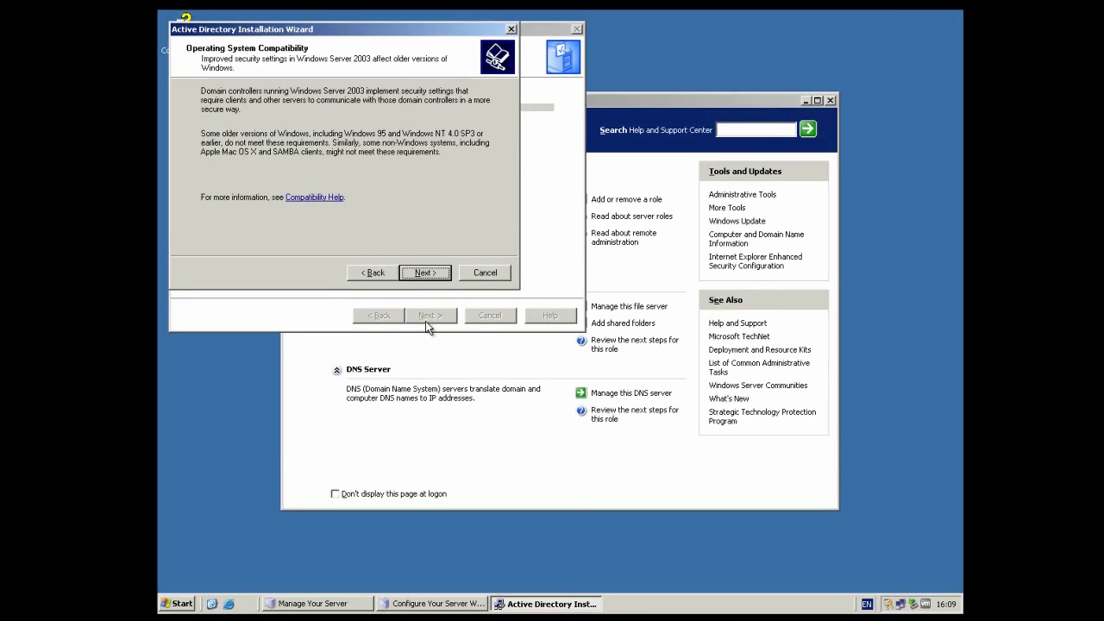
left_click(425, 279)
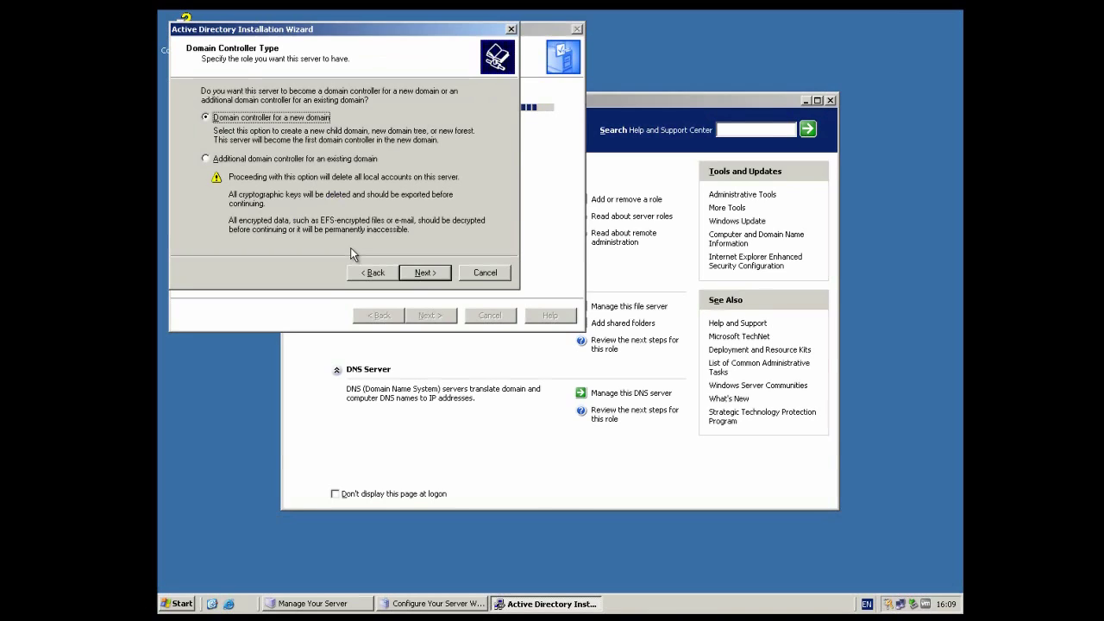
left_click(359, 159)
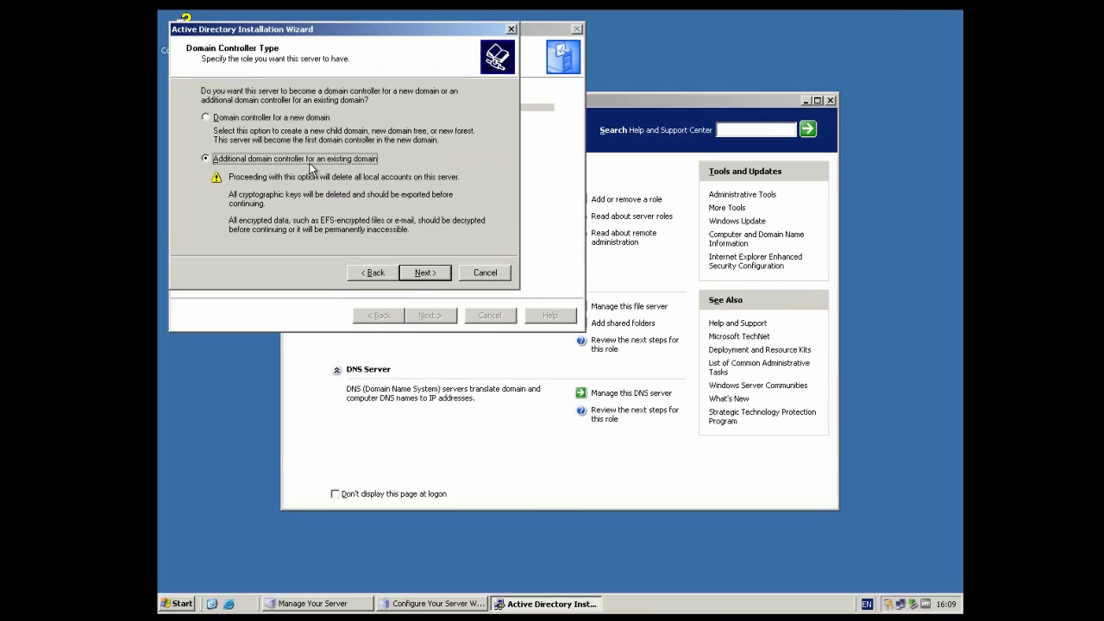
left_click(234, 122)
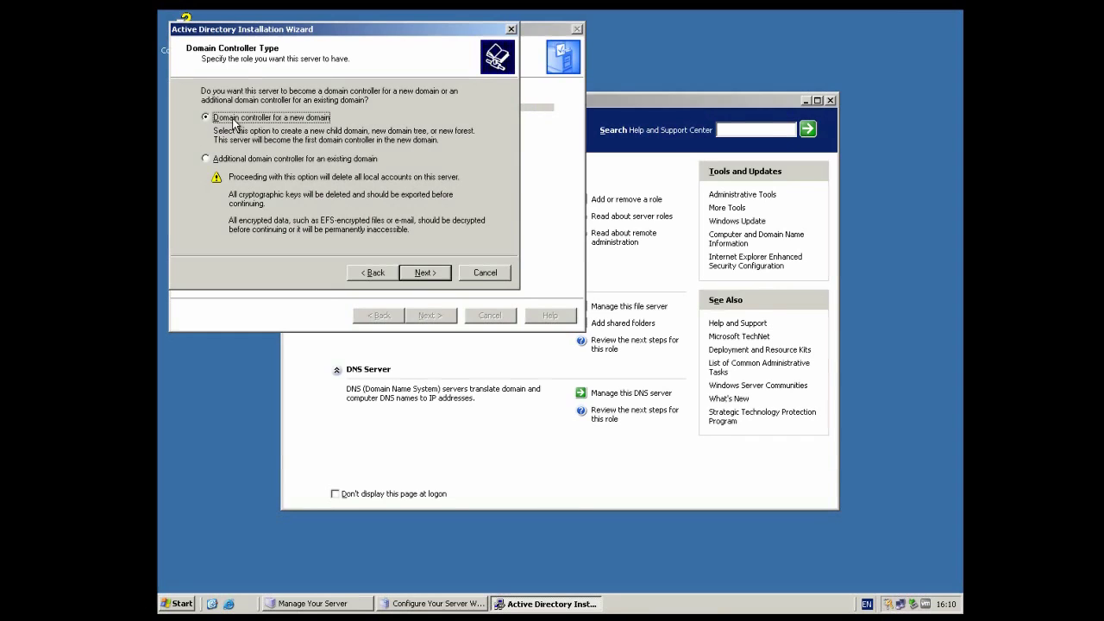
left_click(420, 274)
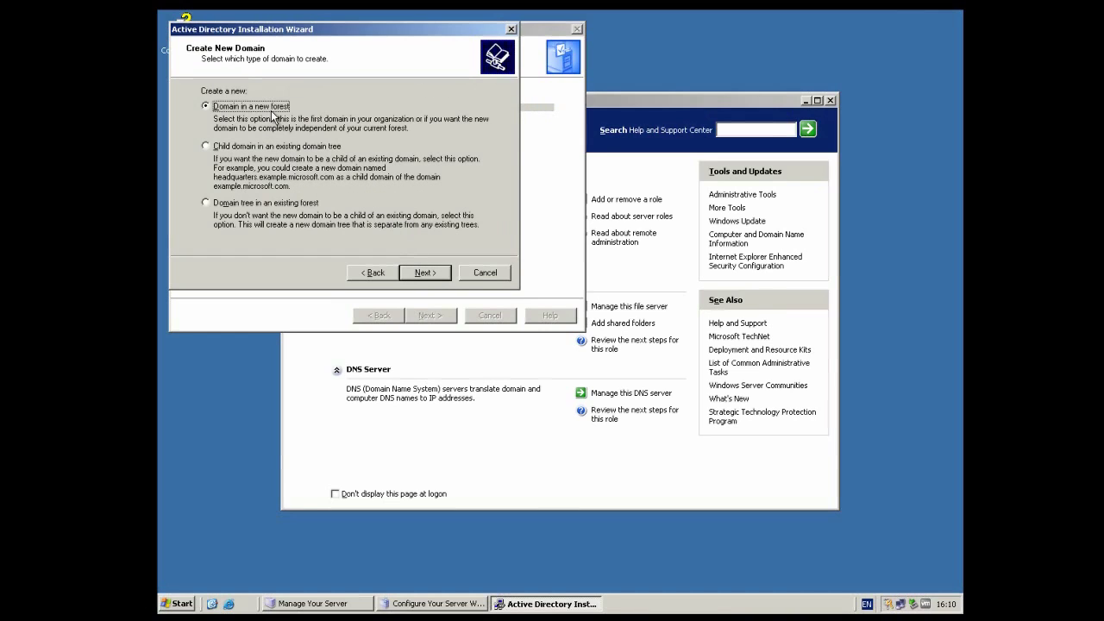
left_click(423, 272)
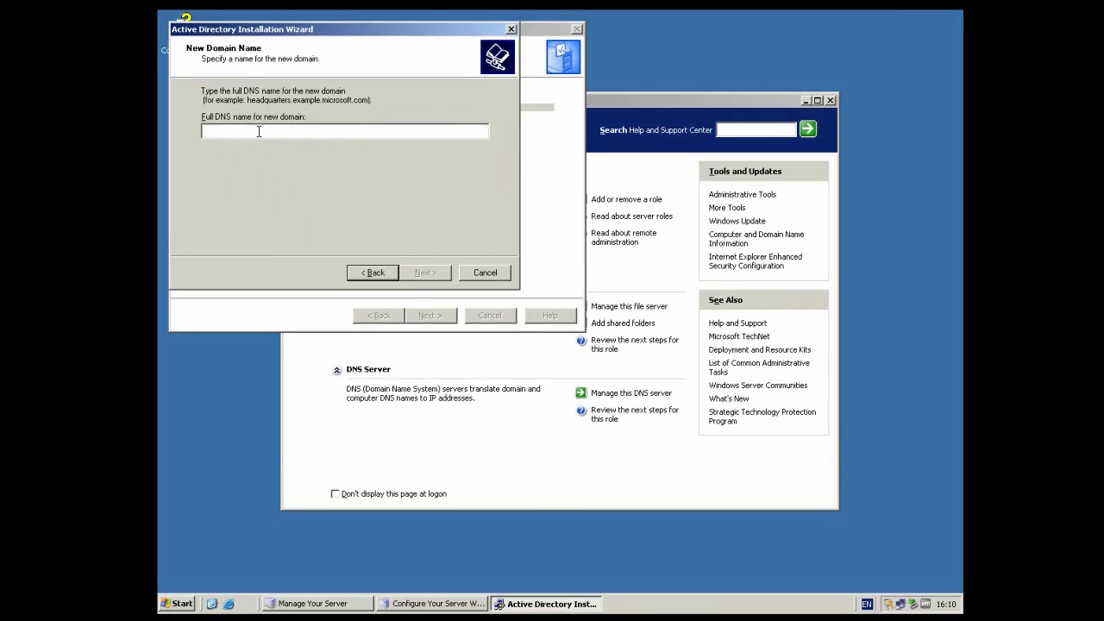
Step: Enter BTT-DC.local as the full DNS name and accept BTT-DC as the NetBIOS name
type("B")
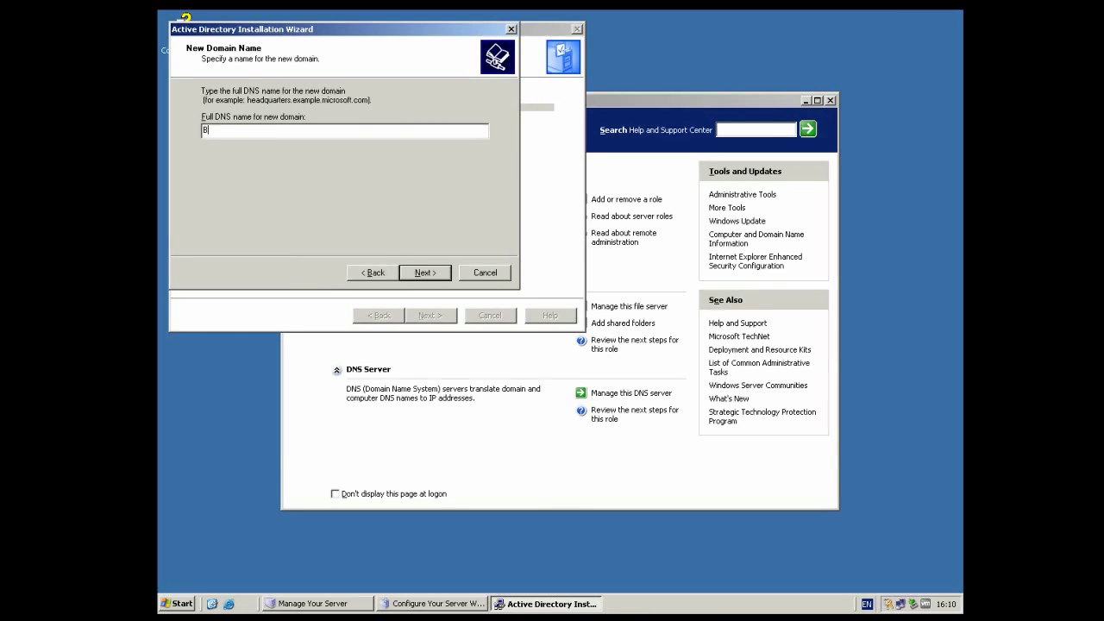
type("TT-DC.local")
left_click(422, 272)
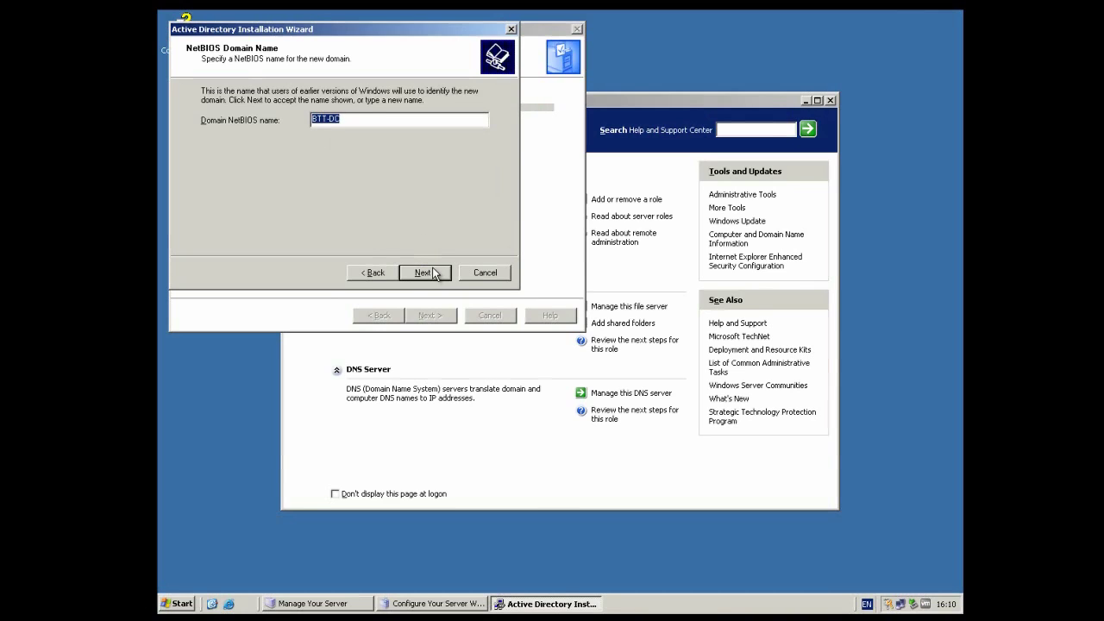
left_click(434, 273)
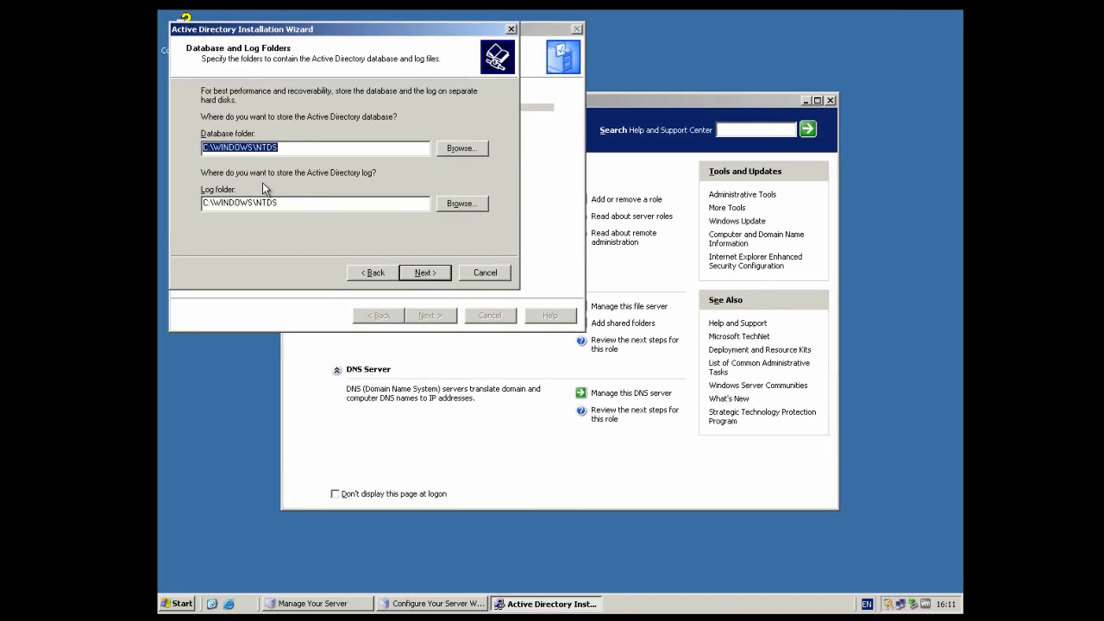
Step: Keep default NTDS and SYSVOL folders, install DNS on this server, and keep Windows 2000/2003-only permissions
left_click(422, 273)
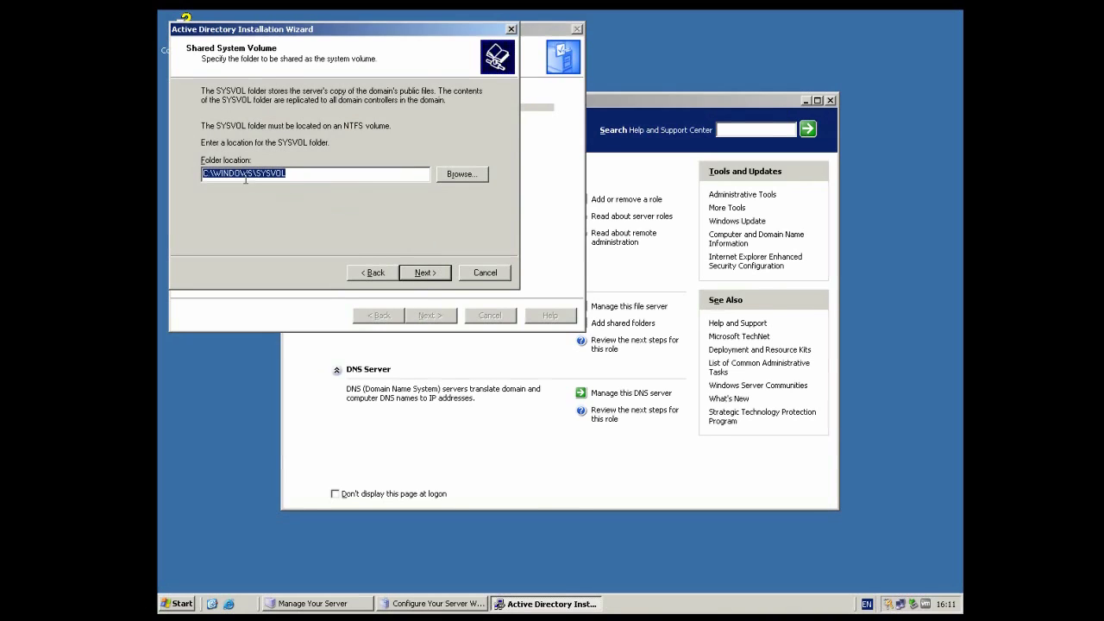
left_click(422, 272)
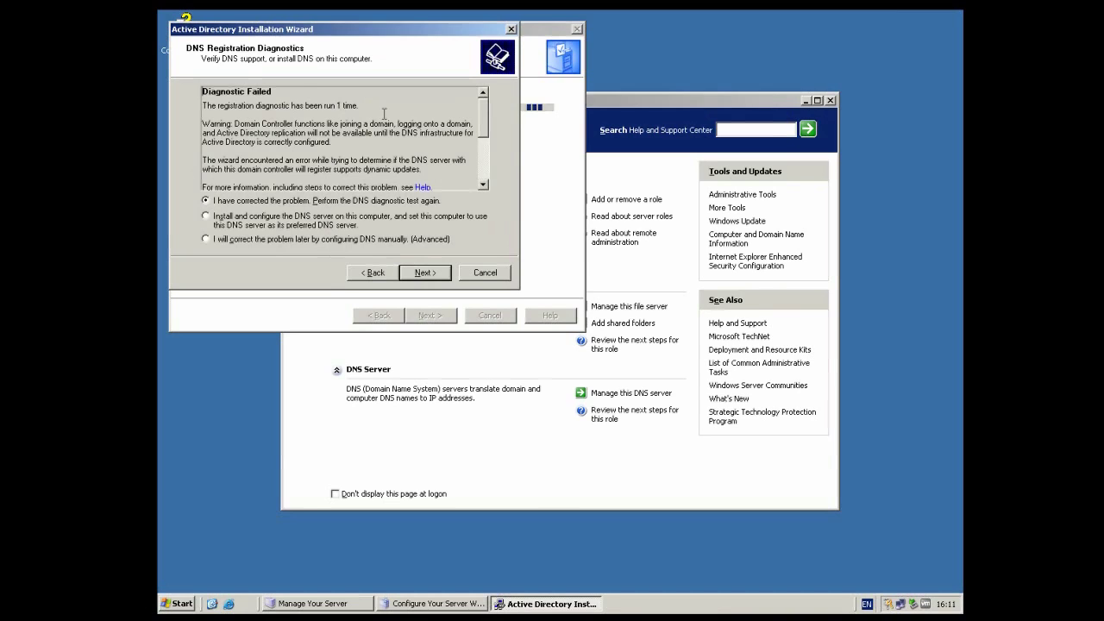
mouse_move(483, 111)
left_mouse_down()
mouse_move(490, 145)
mouse_move(491, 105)
left_mouse_up()
left_click(267, 221)
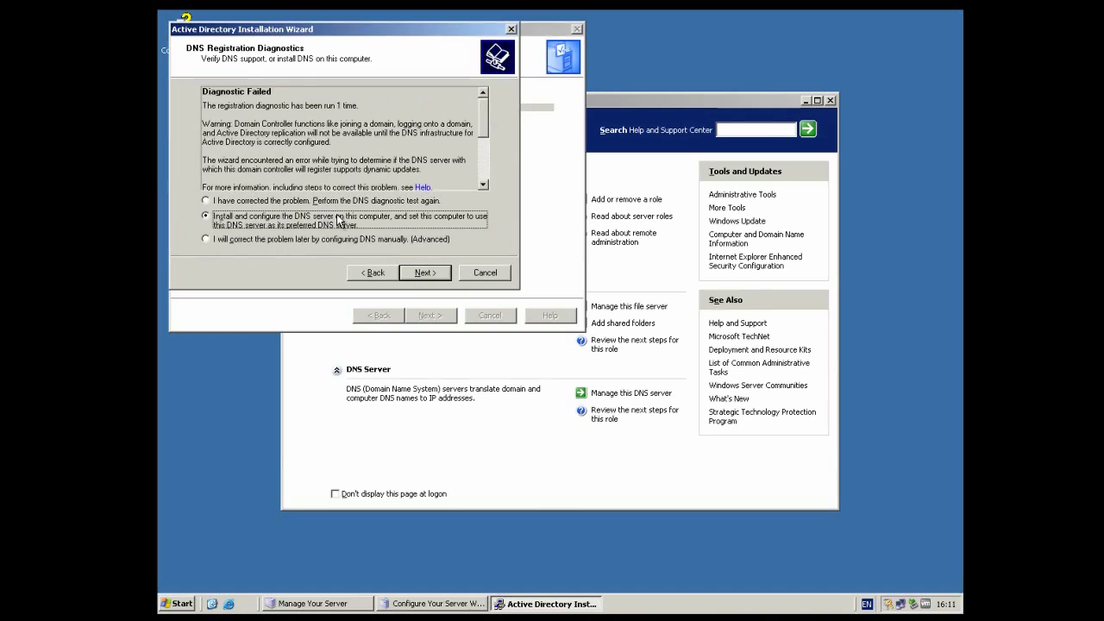
left_click(420, 273)
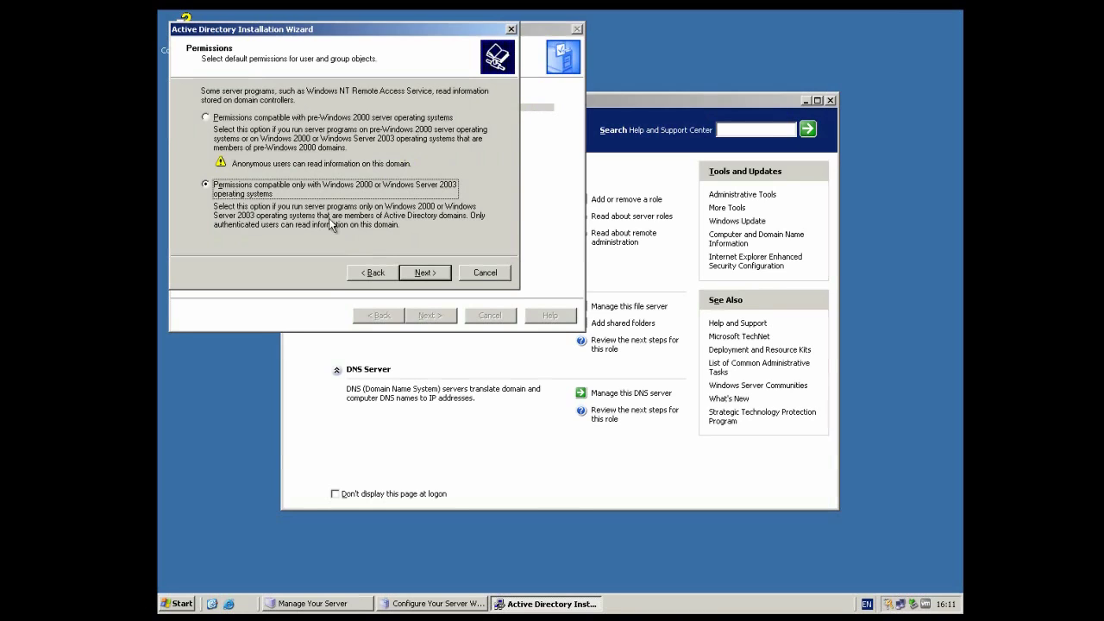
left_click(424, 273)
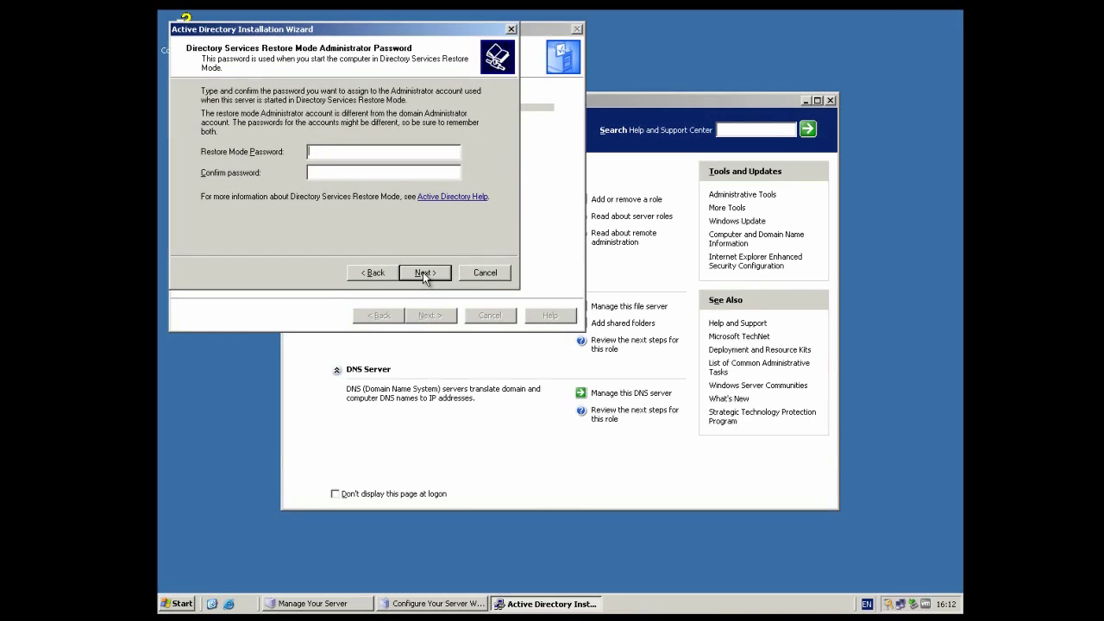
Step: Enter and confirm the Restore Mode administrator password, then start installing Active Directory for BTT-DC.local
type("password1")
key("Tab")
type("password")
left_click(425, 273)
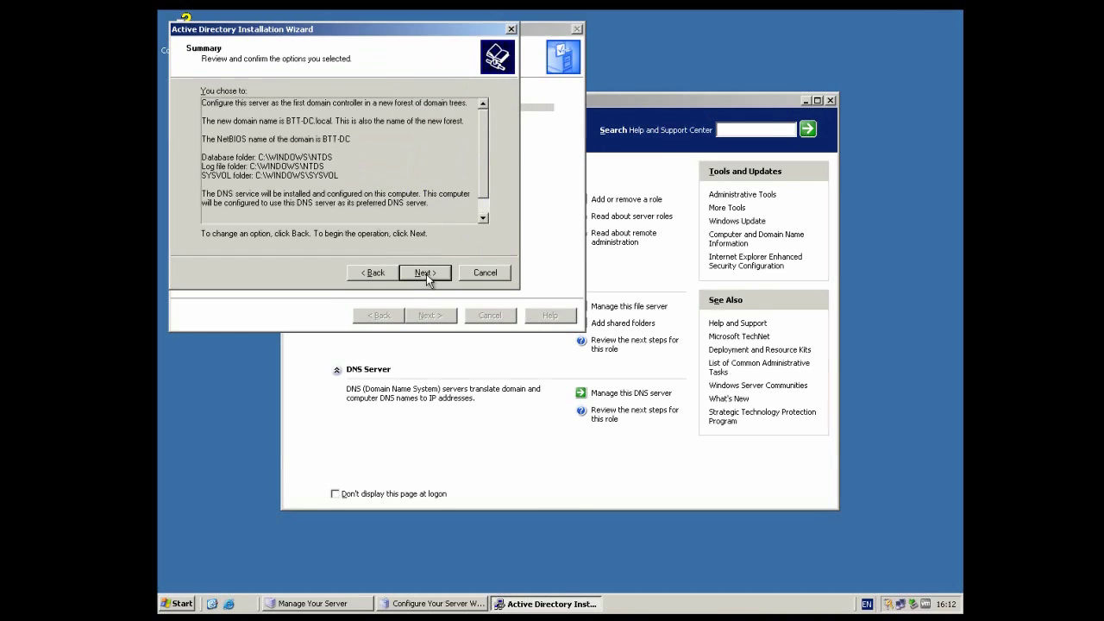
left_click(426, 274)
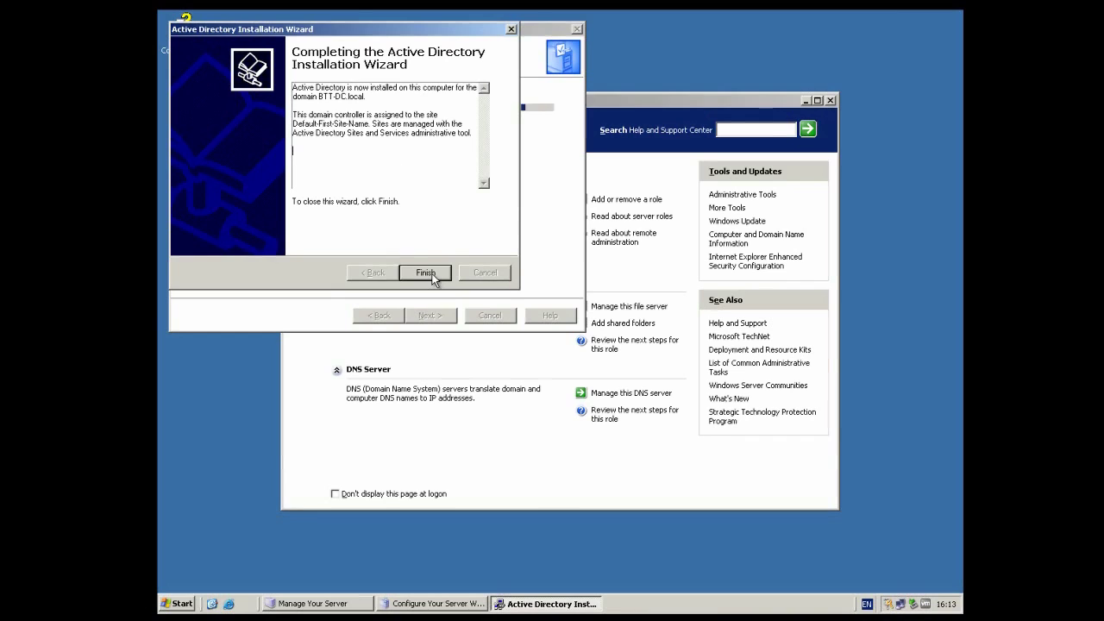
Step: Finish the Active Directory wizard and choose Restart Now to reboot the server
left_click(432, 274)
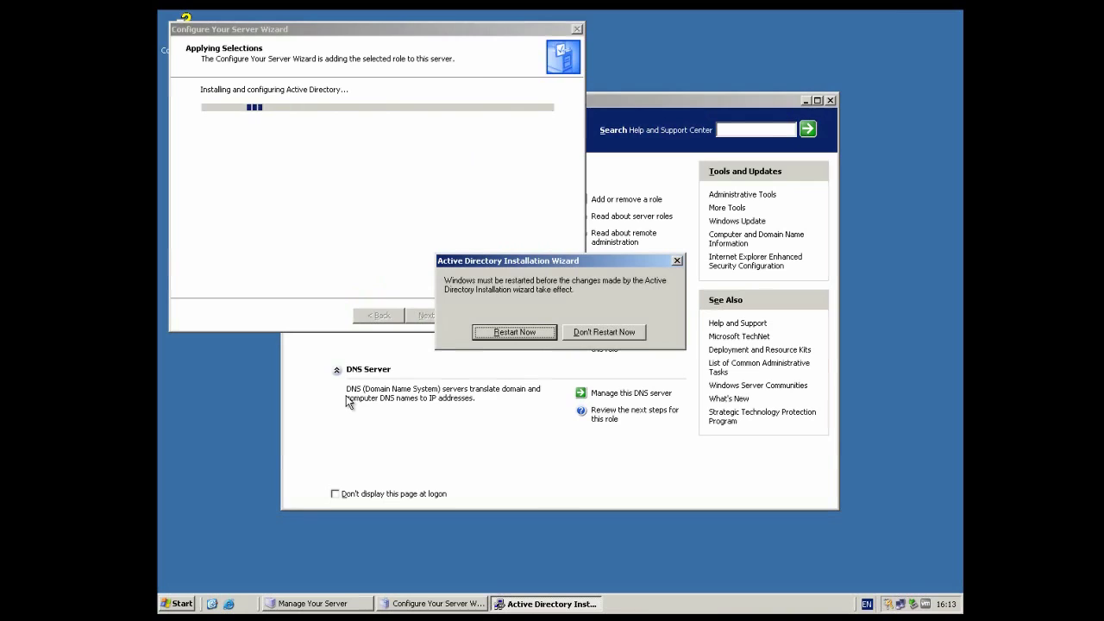
left_click(515, 332)
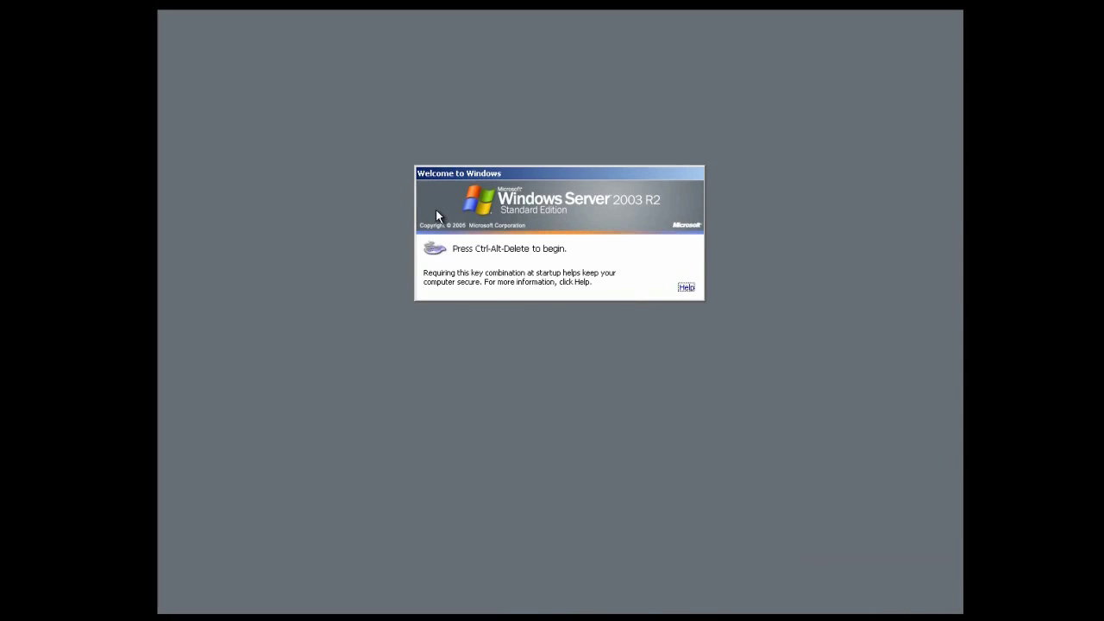
Step: Log on to the BTT-DC domain with the administrator password and view Manage Your Server's Domain Controller and DNS roles
key("ctrl+alt+Delete")
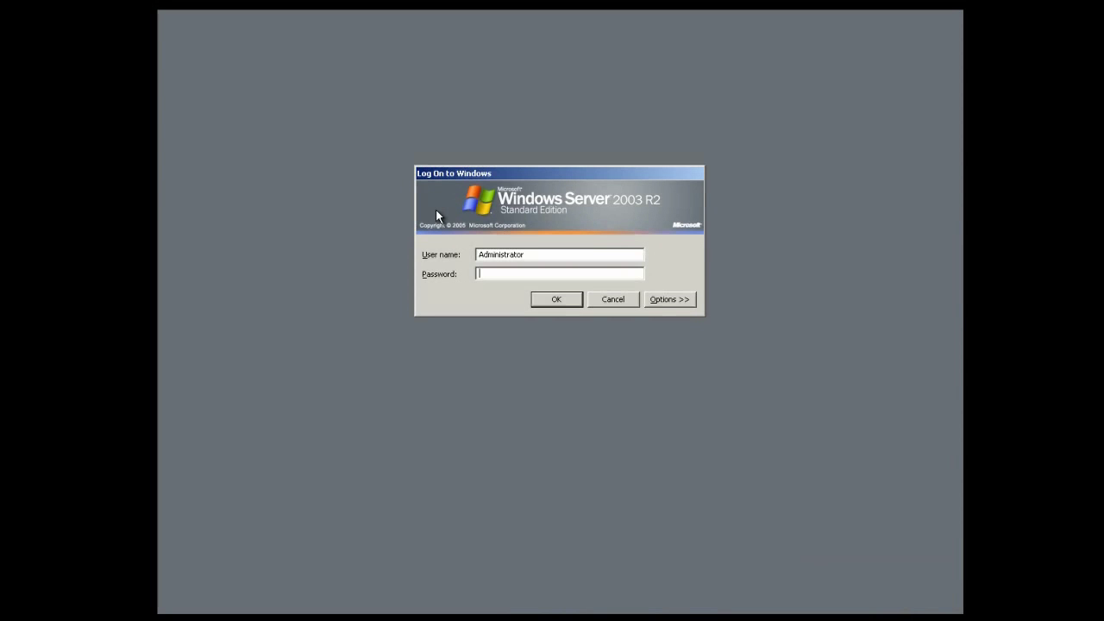
left_click(662, 302)
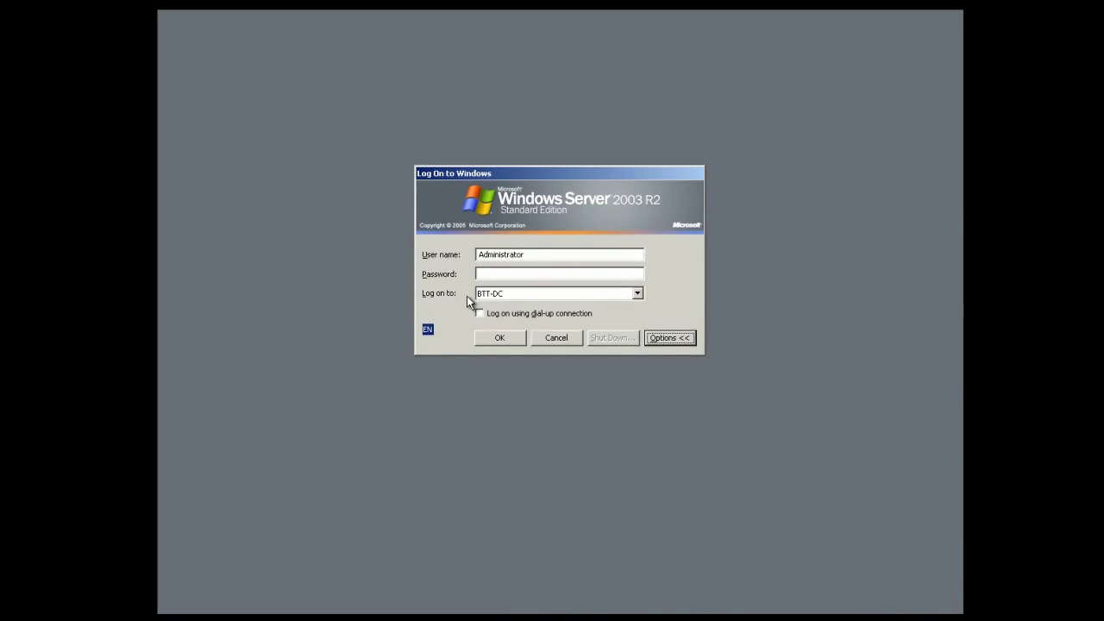
left_click(495, 294)
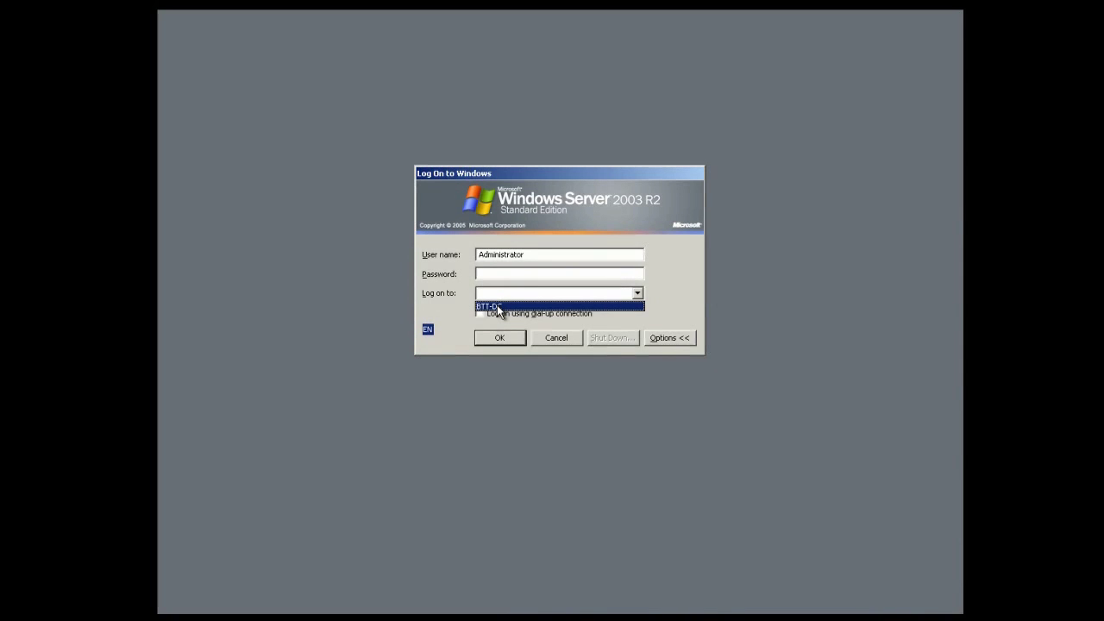
left_click(497, 307)
left_click(496, 275)
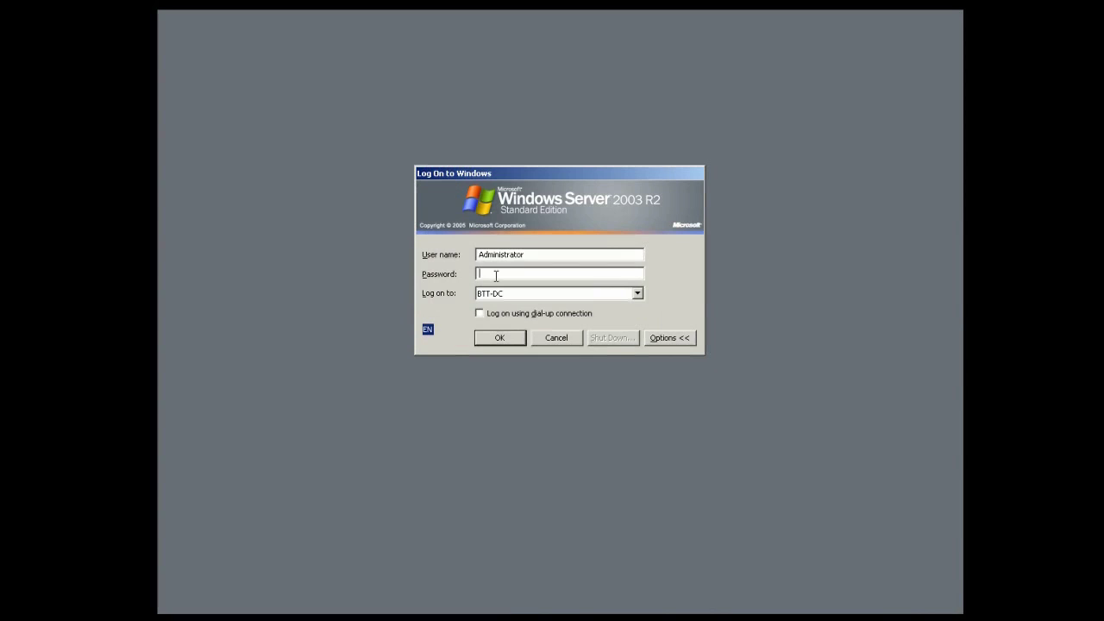
type("Password1")
key("Return")
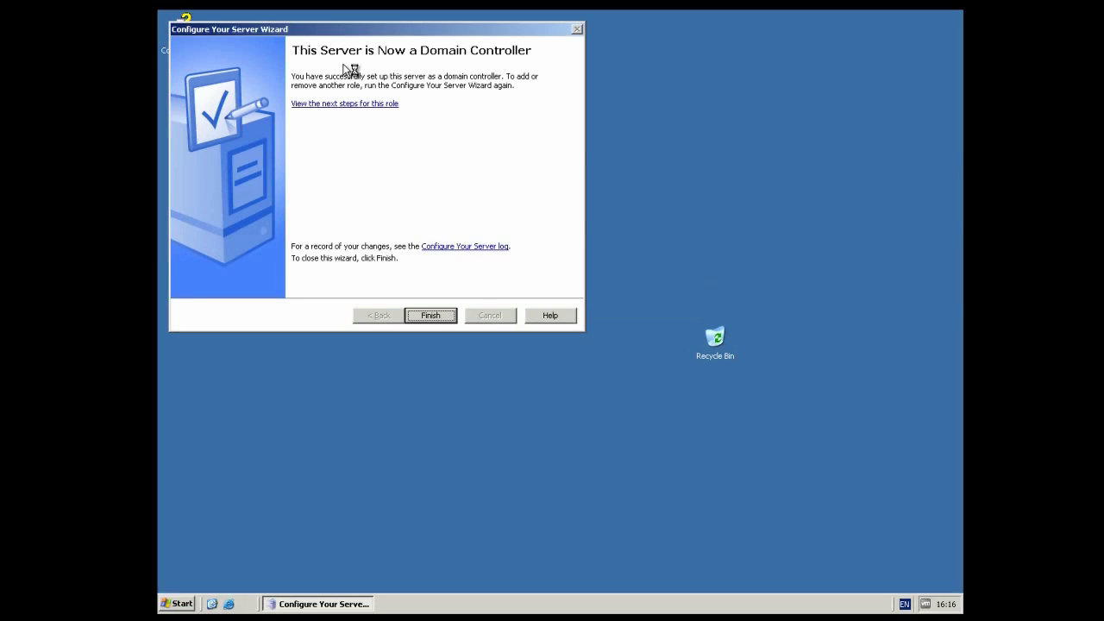
left_click(431, 315)
scroll(492, 355, "down", 3)
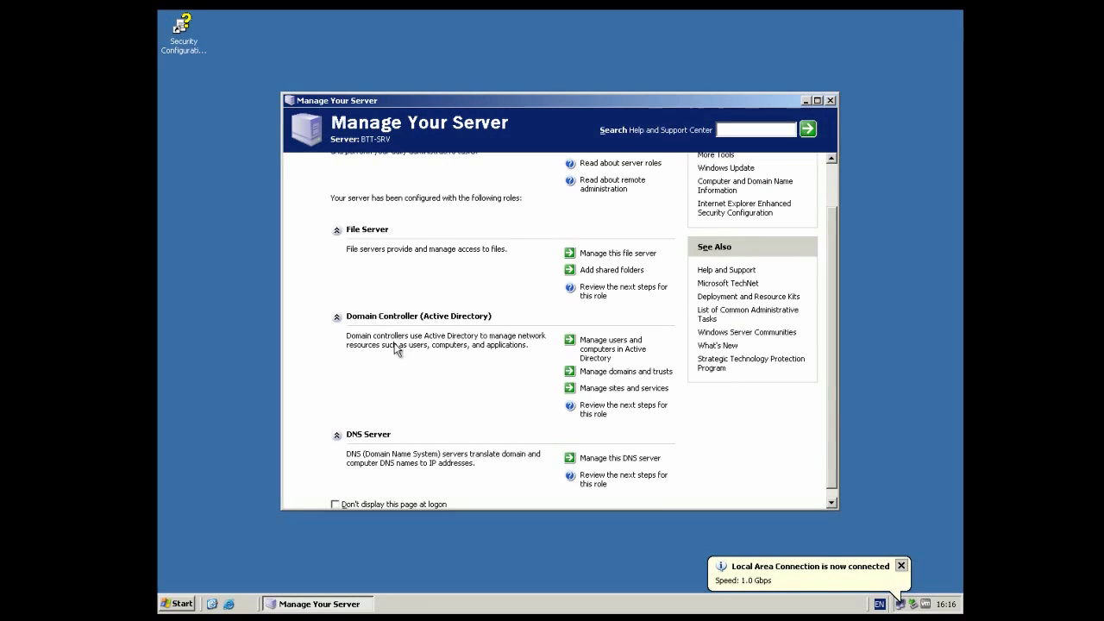